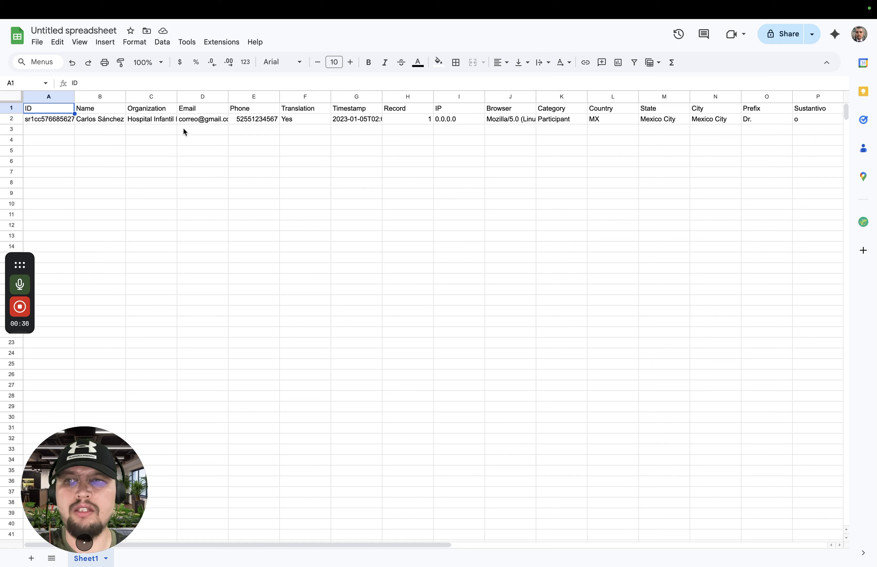
Review the contact values in row 2 from the Name column through the Translation and Record columns
{"action": "left_click", "coordinate": [98, 120]}
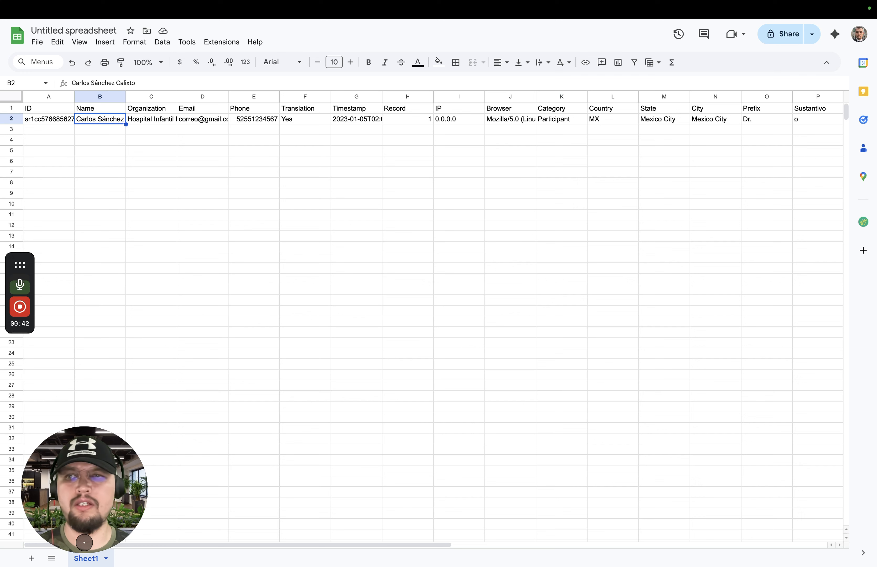
{"action": "key", "text": "Right"}
{"action": "key", "text": "Right"}
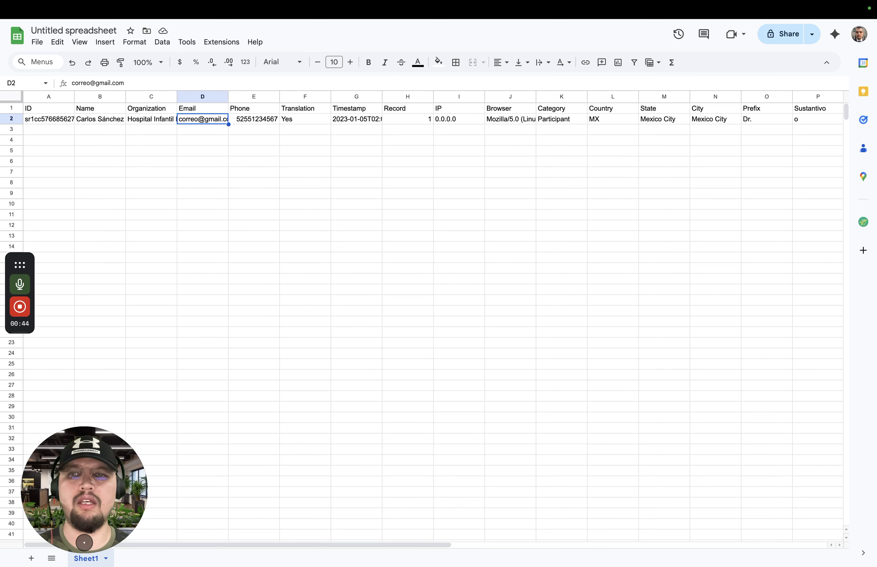
{"action": "key", "text": "Right"}
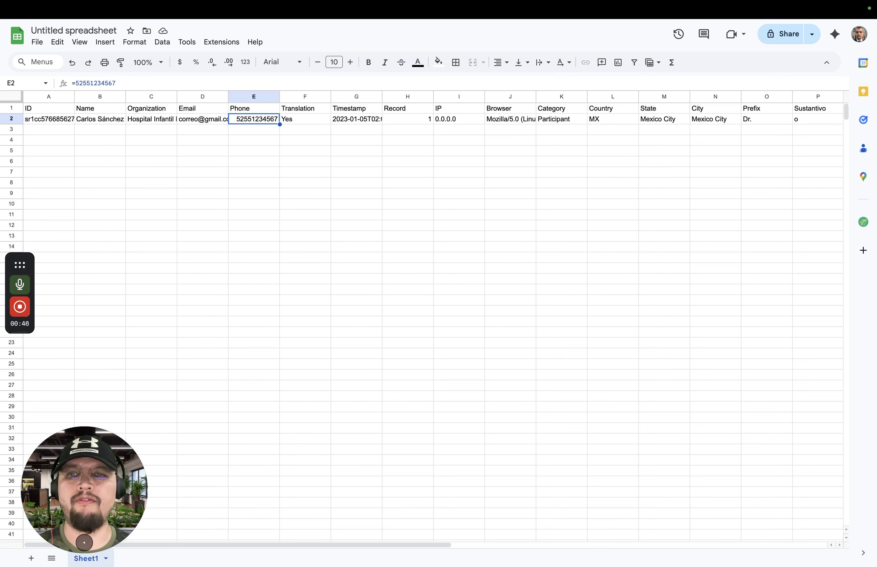
{"action": "key", "text": "Right"}
{"action": "key", "text": "Right"}
{"action": "key", "text": "Right"}
{"action": "key", "text": "Right"}
{"action": "key", "text": "Right"}
{"action": "key", "text": "Left"}
{"action": "key", "text": "Left"}
{"action": "key", "text": "Left"}
{"action": "key", "text": "Left"}
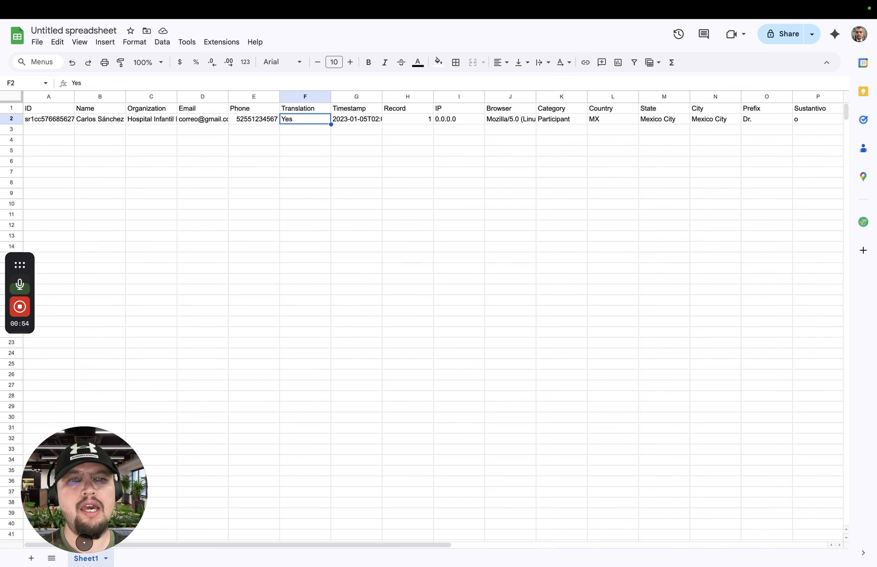
Look across the remaining row 2 fields, from Timestamp past Prefix to the WhatsApp Link formula in U2
{"action": "key", "text": "Right"}
{"action": "key", "text": "Right"}
{"action": "key", "text": "Right"}
{"action": "key", "text": "Right"}
{"action": "key", "text": "Right"}
{"action": "key", "text": "Right"}
{"action": "key", "text": "Right"}
{"action": "key", "text": "Right"}
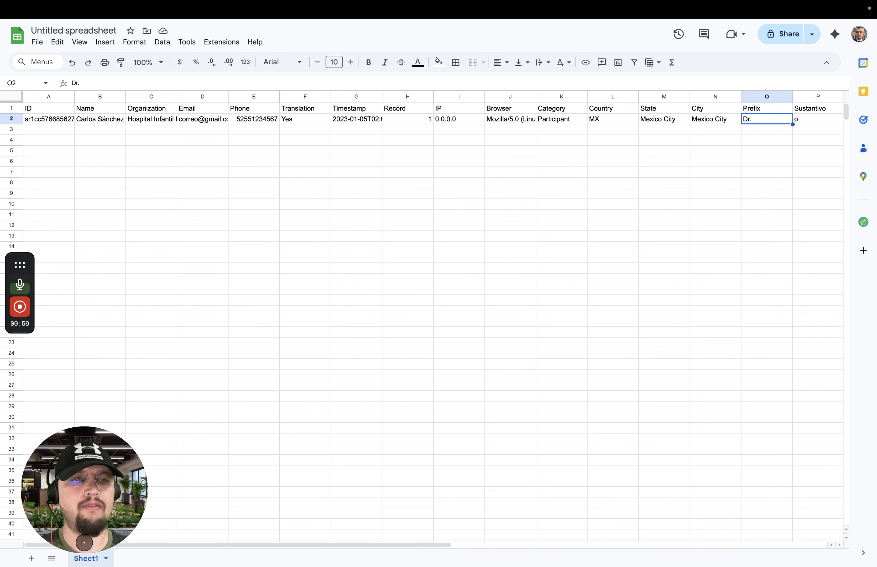
{"action": "key", "text": "Right"}
{"action": "key", "text": "Right"}
{"action": "key", "text": "Right"}
{"action": "key", "text": "Right"}
{"action": "key", "text": "Right"}
{"action": "key", "text": "Right"}
{"action": "key", "text": "Right"}
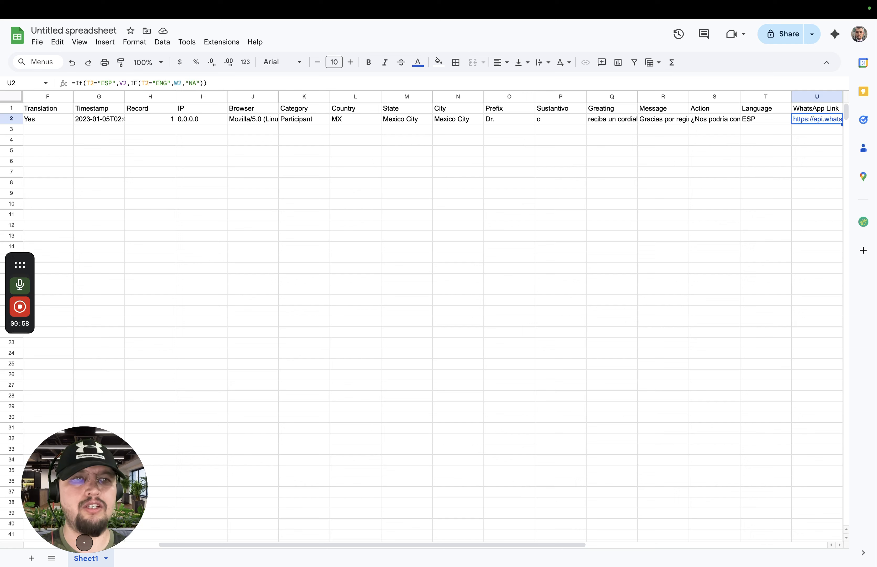
Compare the Language value in T2 with the adjacent WhatsApp link formulas in row 2
{"action": "key", "text": "Left"}
{"action": "key", "text": "Right"}
{"action": "key", "text": "Right"}
{"action": "key", "text": "Right"}
{"action": "key", "text": "Left"}
{"action": "key", "text": "Left"}
{"action": "key", "text": "Left"}
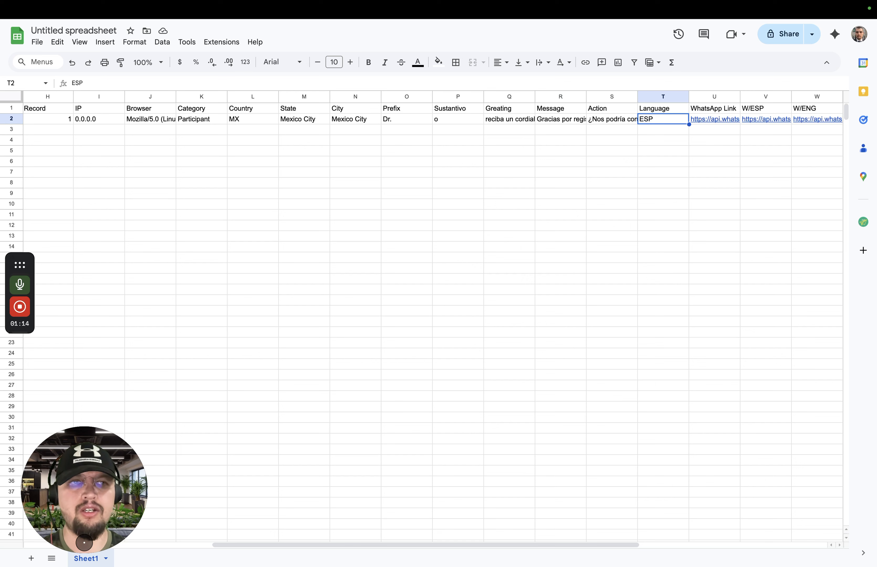
Examine the W/ESP and W/ENG hyperlink formulas in V2 and W2 and the STATUS value in X2
{"action": "key", "text": "Right"}
{"action": "key", "text": "Right"}
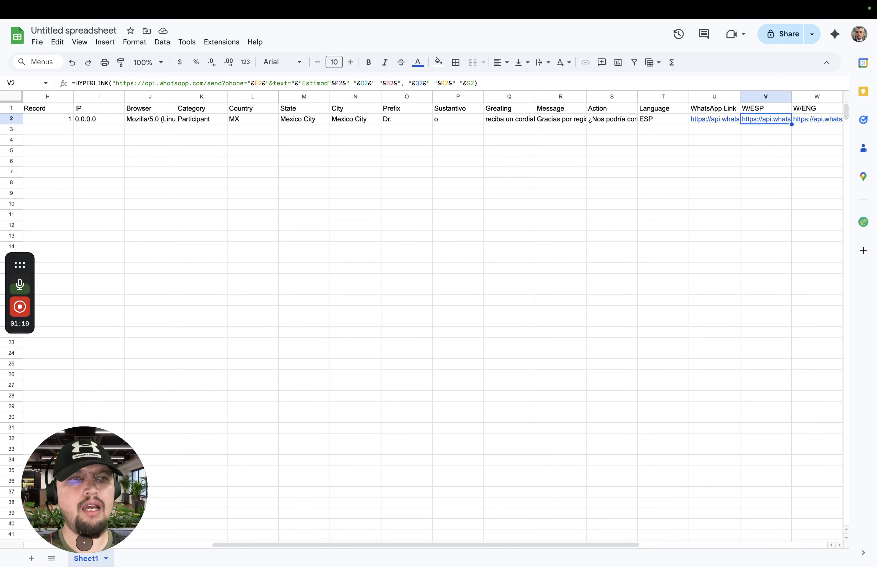
{"action": "key", "text": "Right"}
{"action": "key", "text": "Left"}
{"action": "key", "text": "Right"}
{"action": "key", "text": "Right"}
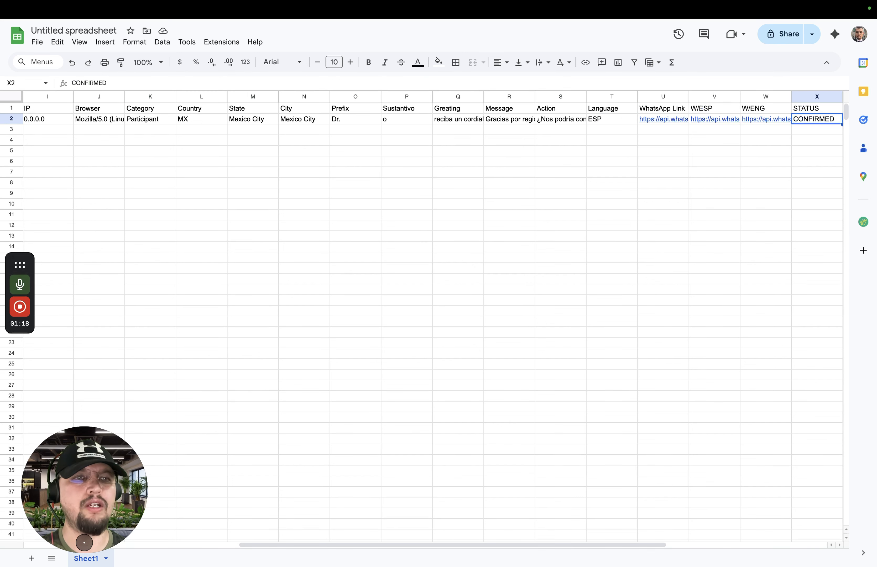
{"action": "key", "text": "Left"}
{"action": "key", "text": "Left"}
{"action": "key", "text": "Right"}
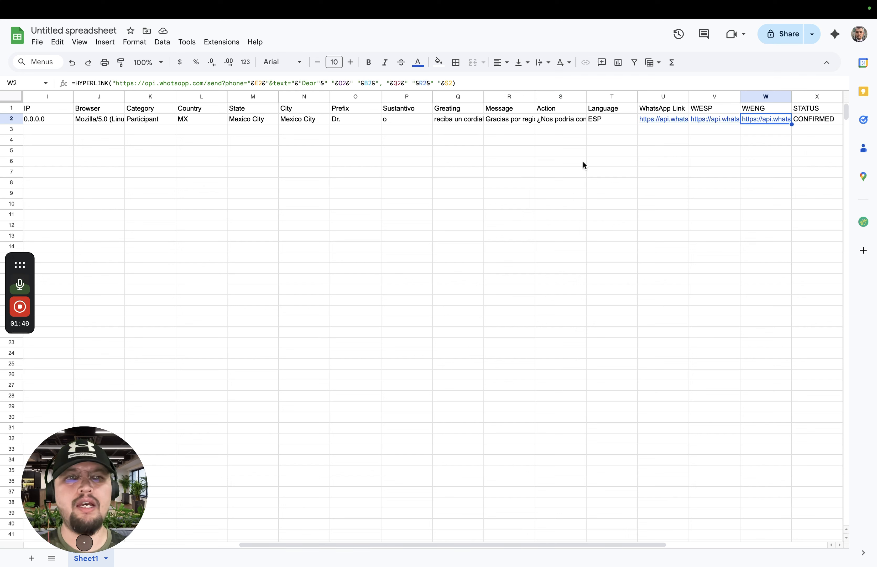
Open the WhatsApp link in U2 and decline launching the WhatsApp desktop application
{"action": "key", "text": "Left"}
{"action": "key", "text": "Left"}
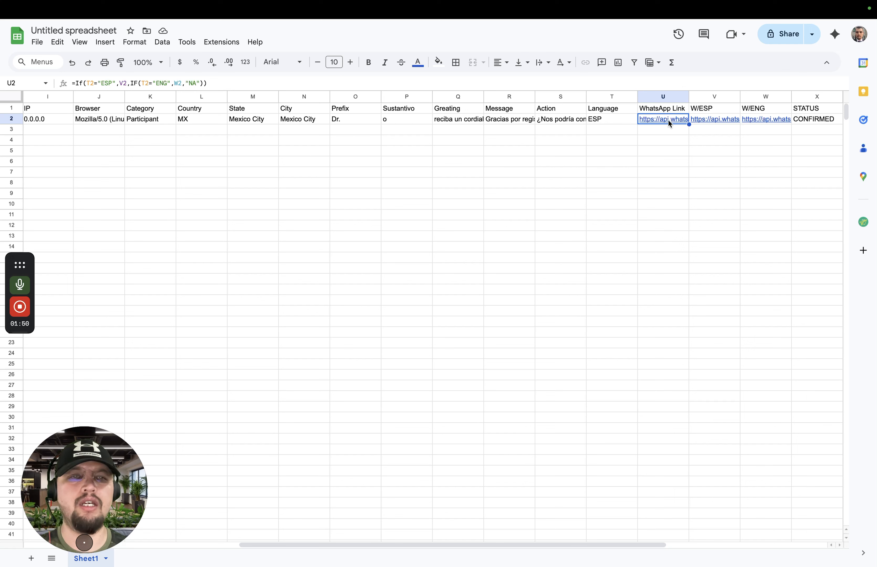
{"action": "mouse_move", "coordinate": [677, 121]}
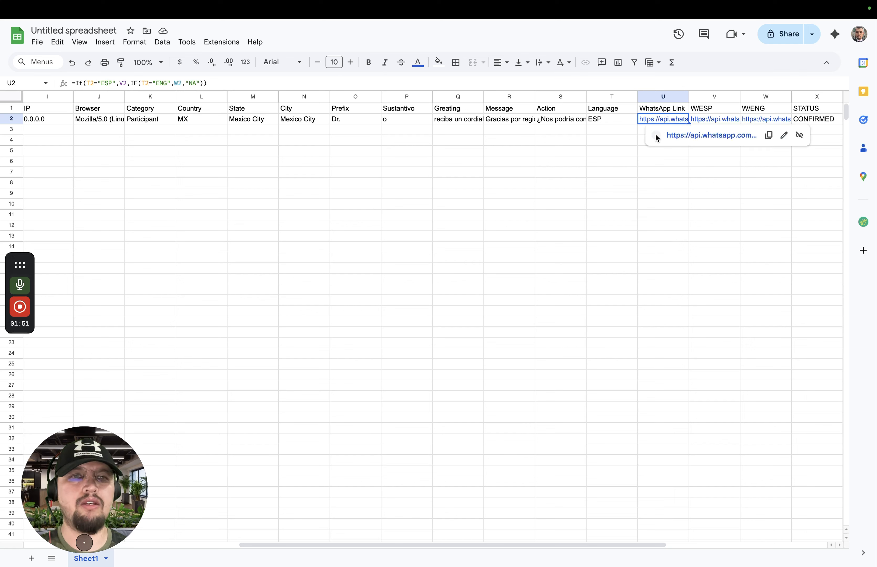
{"action": "left_click", "coordinate": [696, 140]}
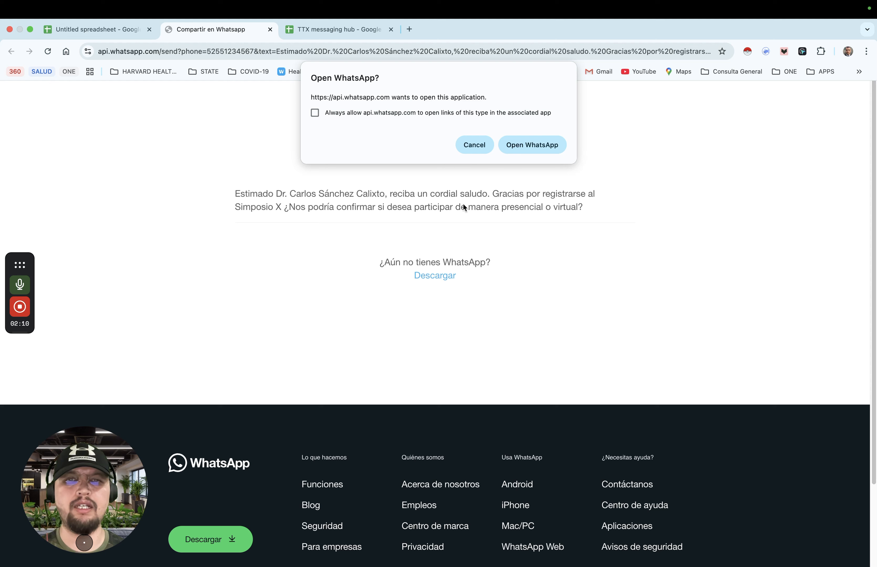
{"action": "left_click", "coordinate": [479, 144]}
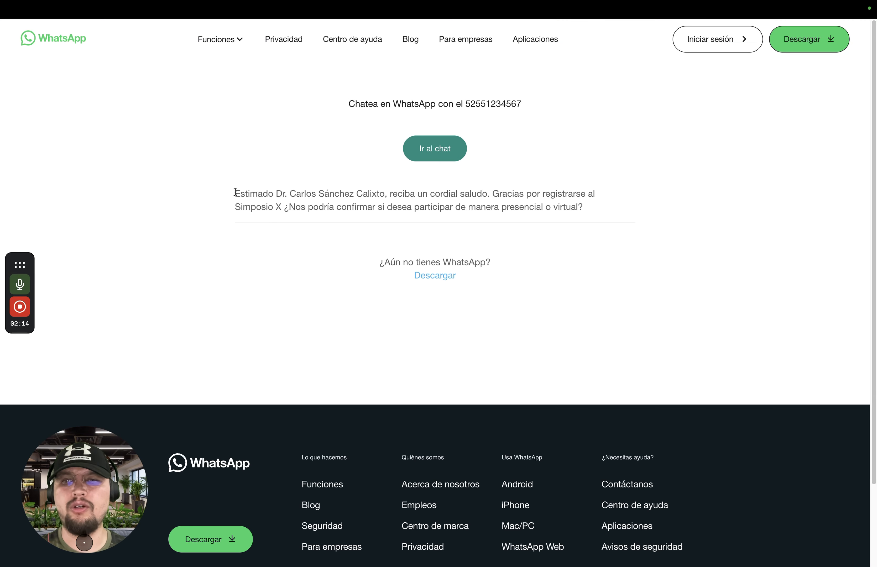
Check the prefilled message on the WhatsApp page against the spreadsheet, and return to the spreadsheet
{"action": "left_click", "coordinate": [99, 30]}
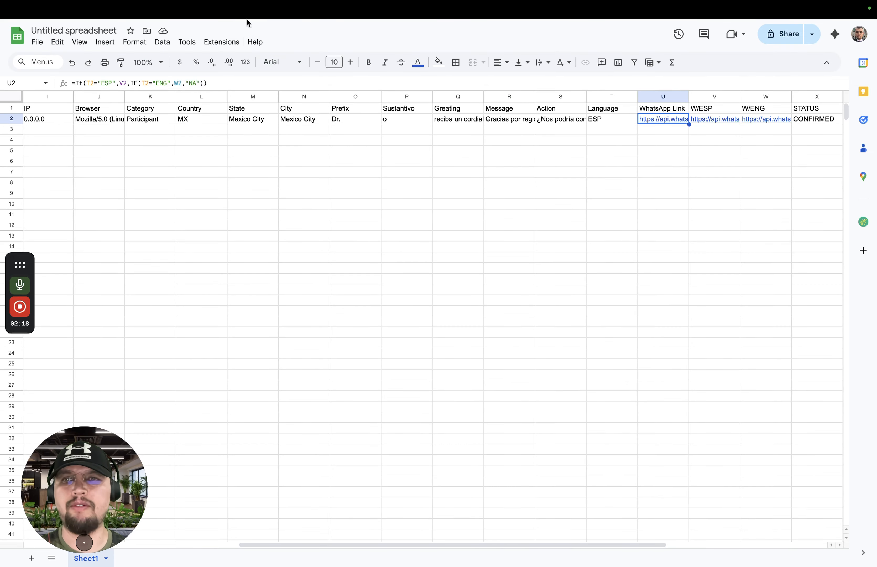
{"action": "left_click", "coordinate": [195, 31]}
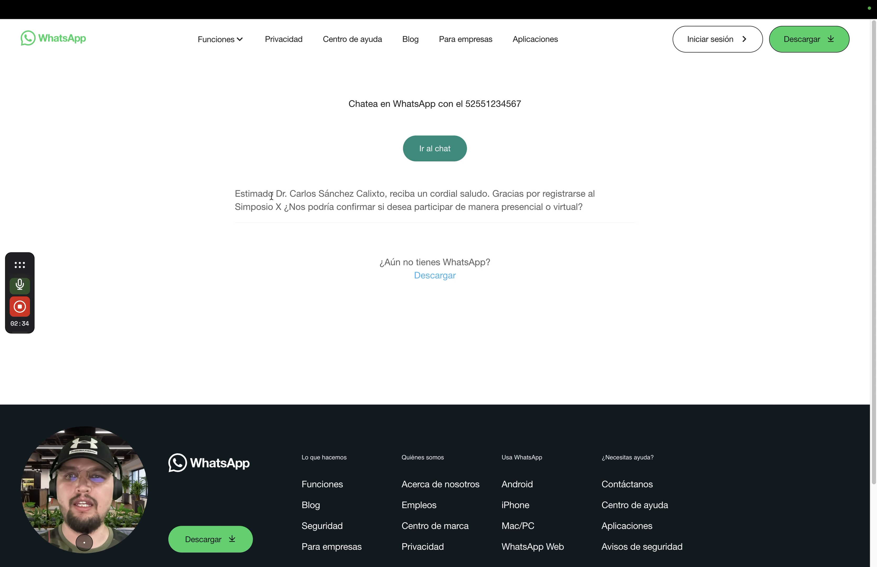
{"action": "mouse_move", "coordinate": [128, 4]}
{"action": "left_click", "coordinate": [98, 29]}
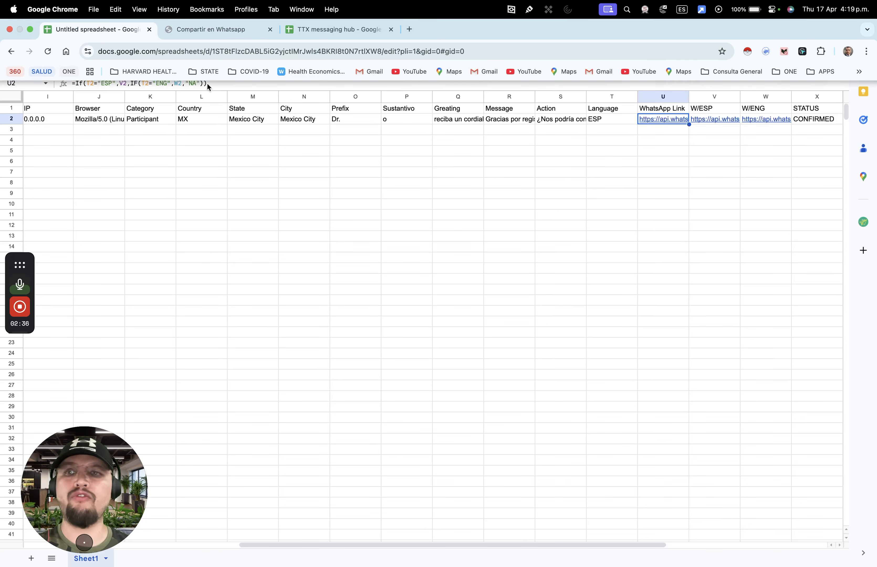
Check the Sustantivo value in P2 and highlight the recipient's name in the prefilled WhatsApp message
{"action": "left_click", "coordinate": [400, 119]}
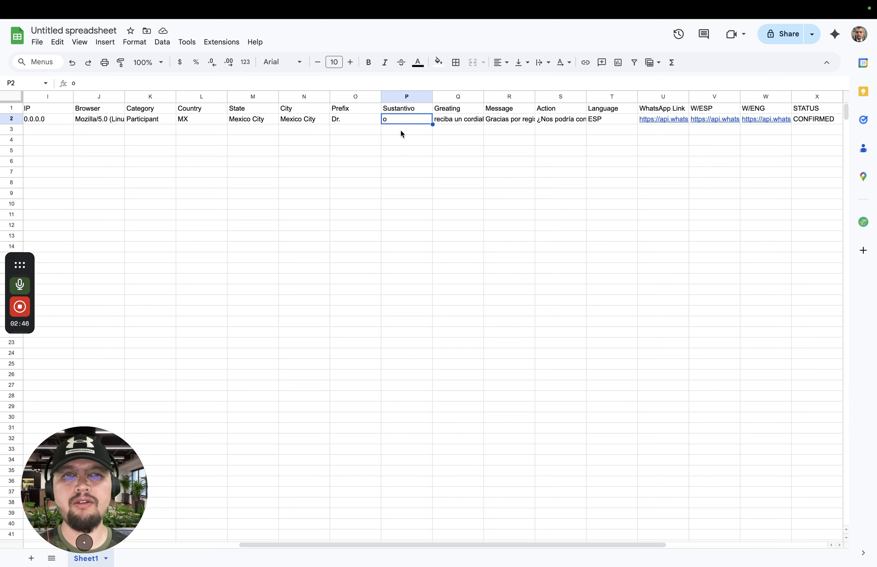
{"action": "mouse_move", "coordinate": [283, 2]}
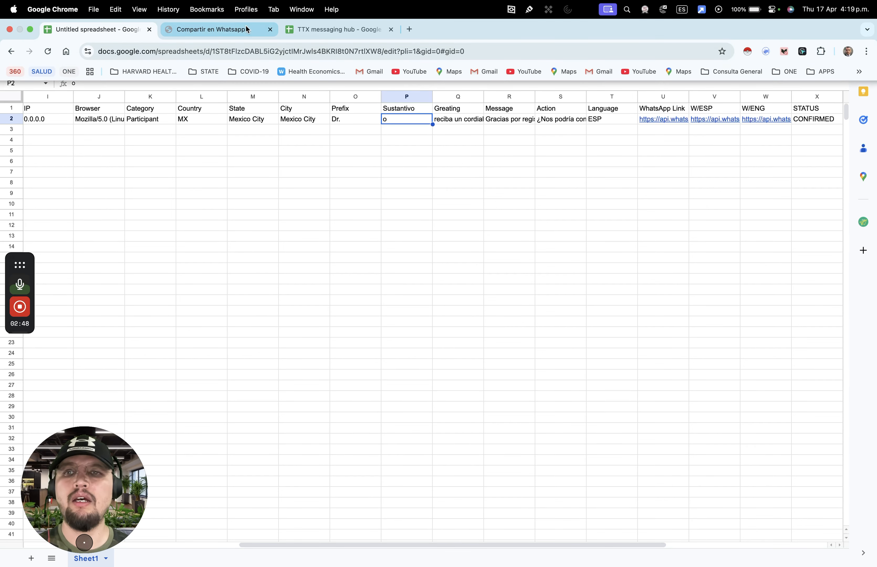
{"action": "left_click", "coordinate": [227, 29]}
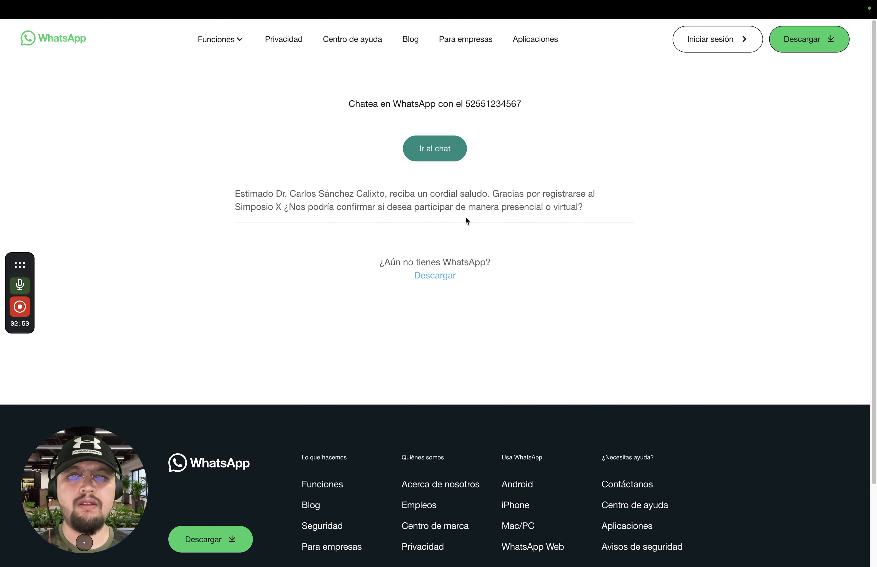
{"action": "left_click_drag", "start_coordinate": [290, 193], "coordinate": [387, 190]}
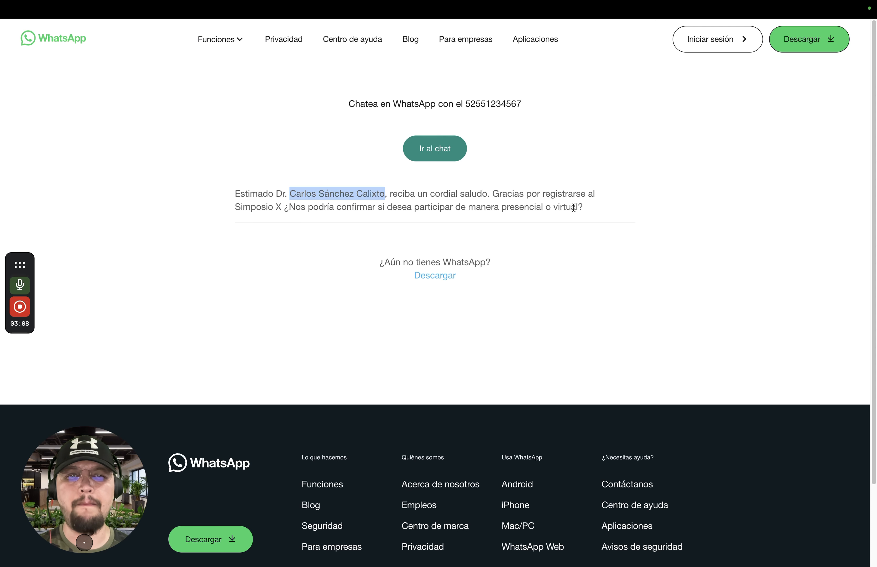
Return to the spreadsheet and look over the email columns from CC through STATUSmail, including the m/ESP mailto link preview
{"action": "mouse_move", "coordinate": [235, 4]}
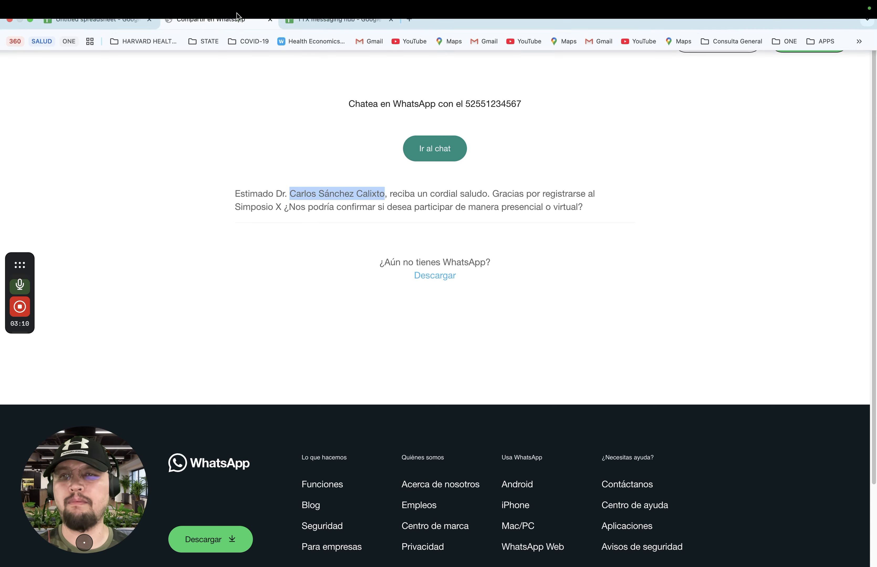
{"action": "left_click", "coordinate": [107, 32]}
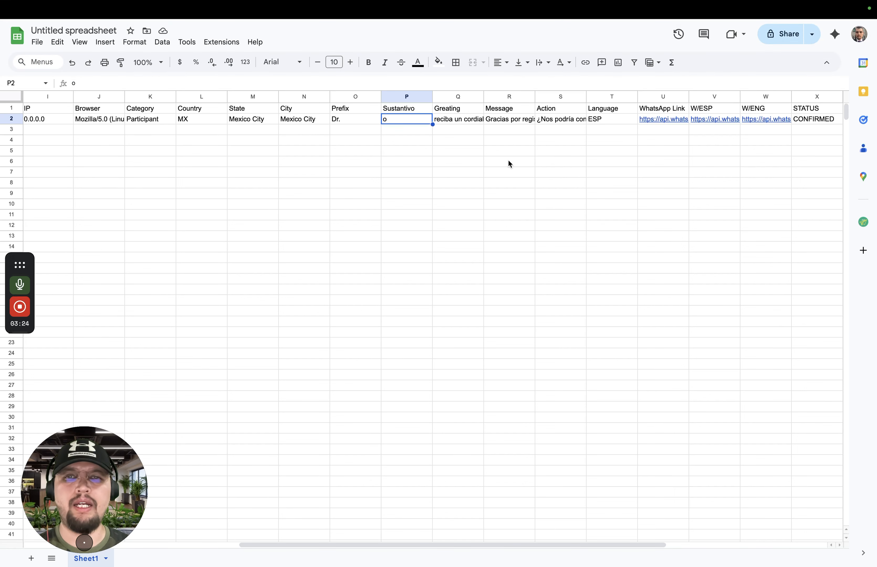
{"action": "left_click", "coordinate": [506, 132]}
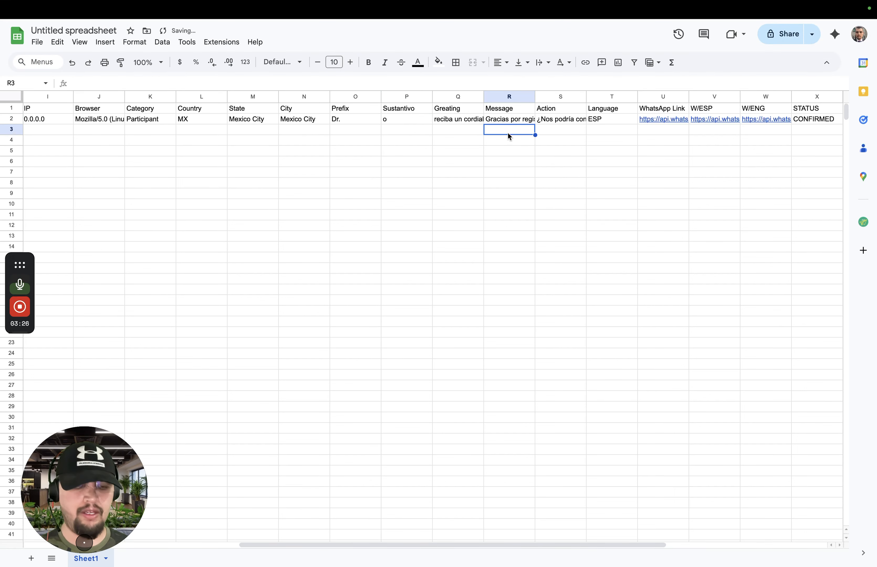
{"action": "key", "text": "Right"}
{"action": "key", "text": "Right"}
{"action": "key", "text": "Right"}
{"action": "key", "text": "Right"}
{"action": "key", "text": "Right"}
{"action": "key", "text": "Right"}
{"action": "key", "text": "Right"}
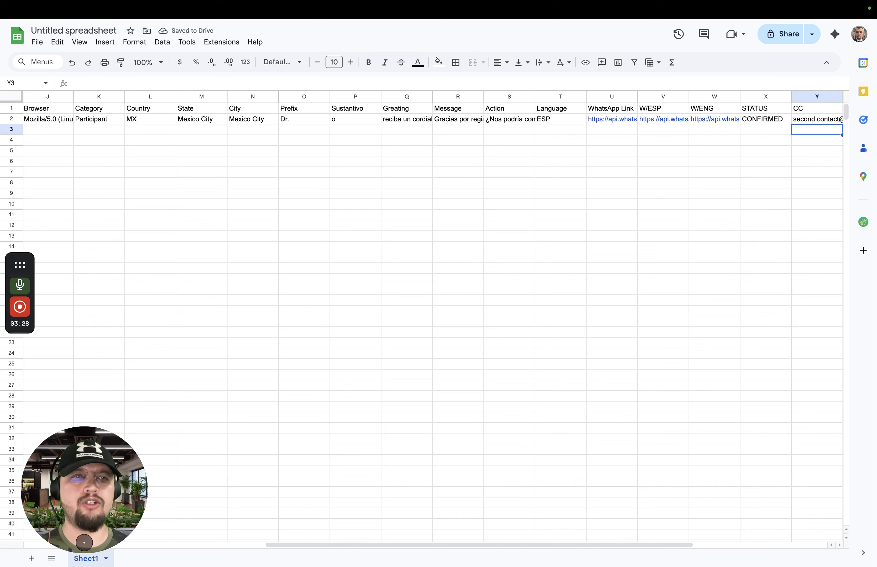
{"action": "key", "text": "Right"}
{"action": "key", "text": "Right"}
{"action": "key", "text": "Right"}
{"action": "key", "text": "Right"}
{"action": "key", "text": "Right"}
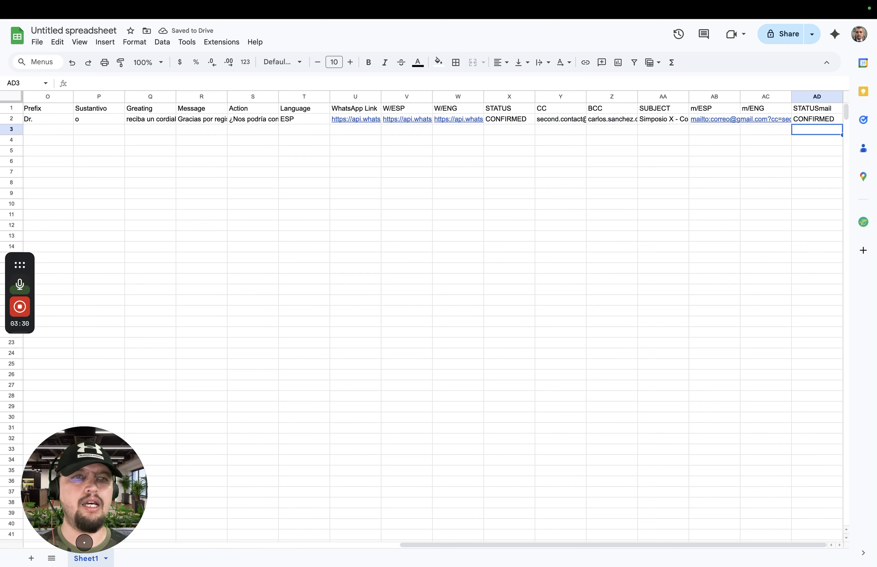
{"action": "mouse_move", "coordinate": [698, 120]}
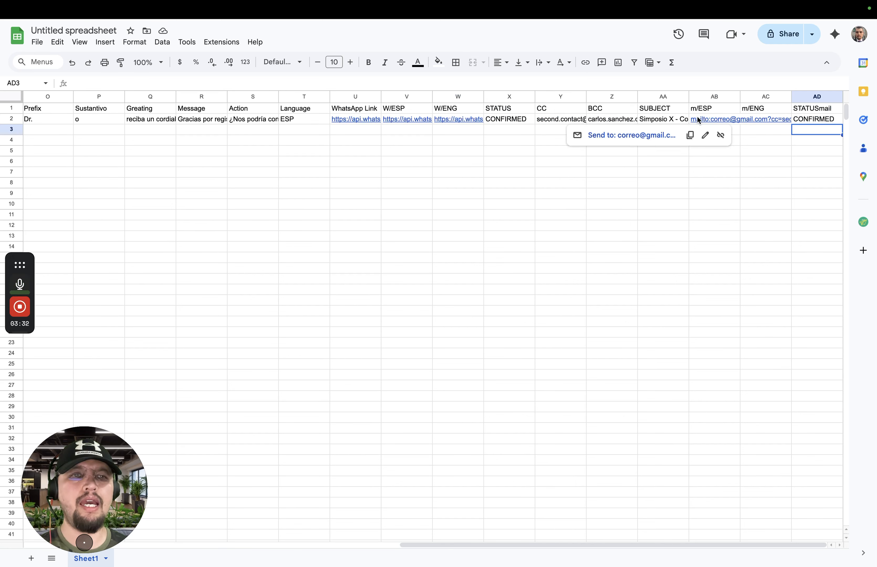
{"action": "left_click", "coordinate": [533, 132]}
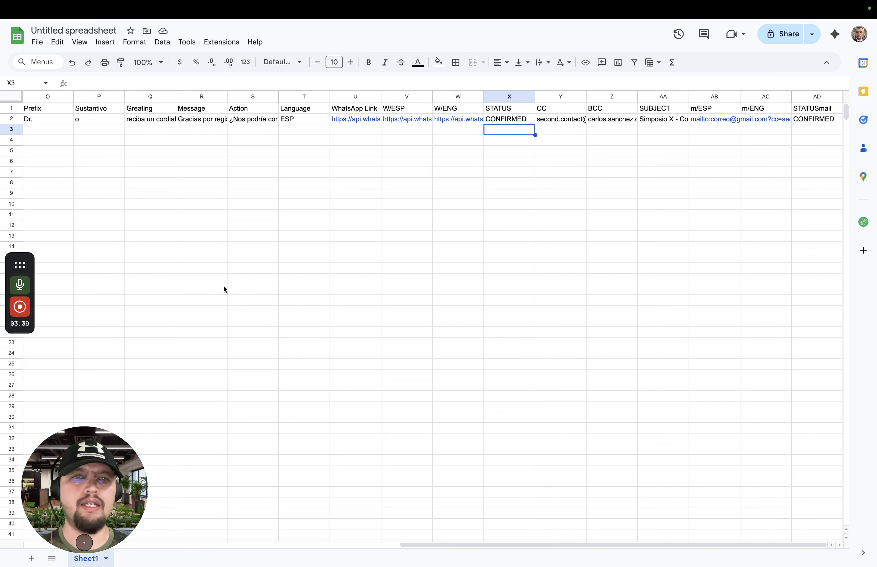
{"action": "mouse_move", "coordinate": [21, 317]}
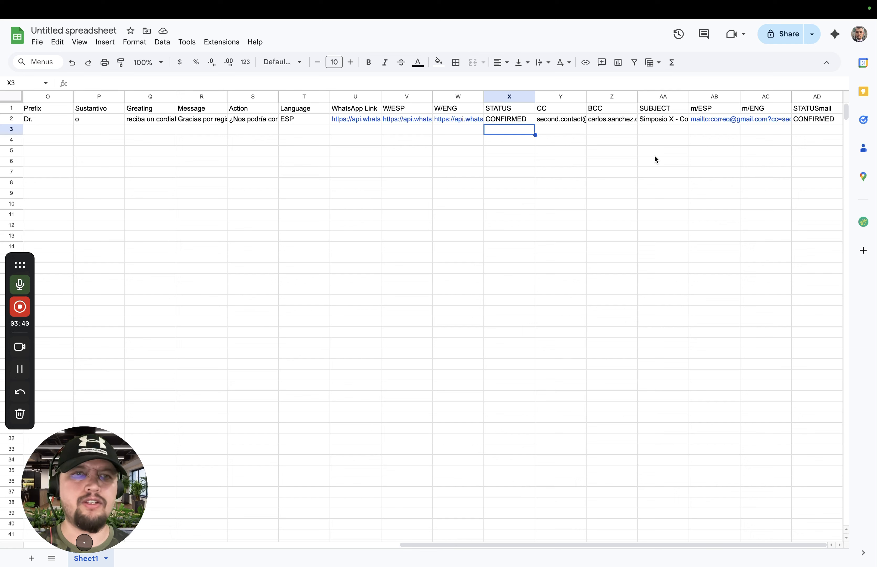
Examine the CC, BCC and SUBJECT values in row 2 and open the m/ESP hyperlink formula in AB2 for editing
{"action": "left_click", "coordinate": [569, 118]}
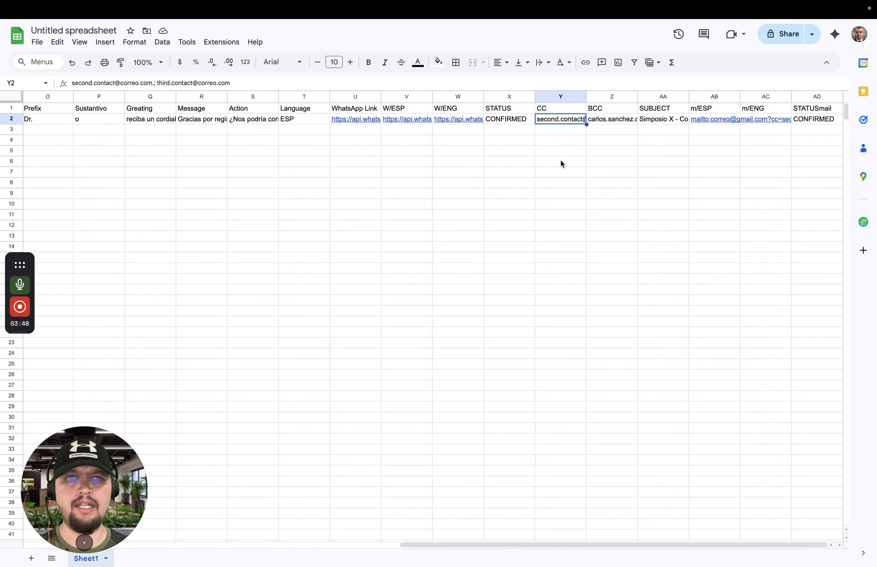
{"action": "key", "text": "Right"}
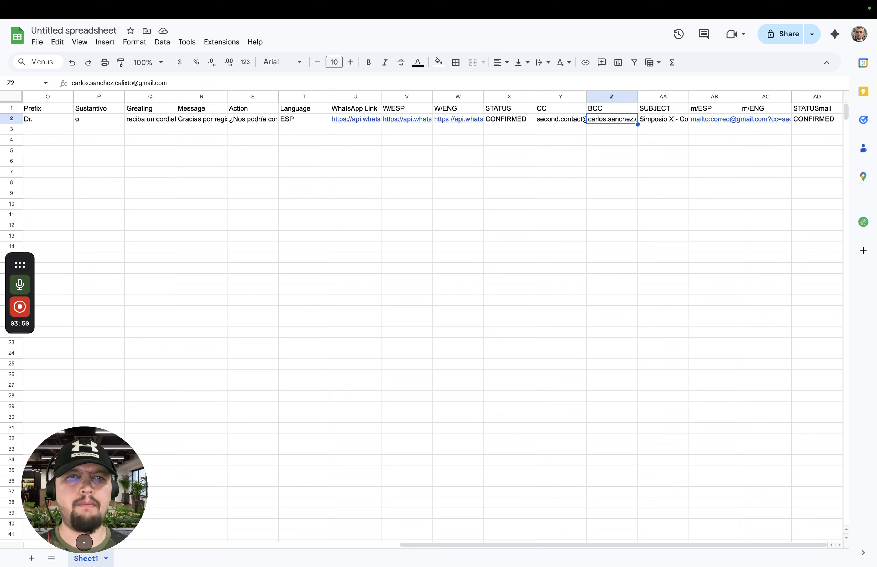
{"action": "key", "text": "Right"}
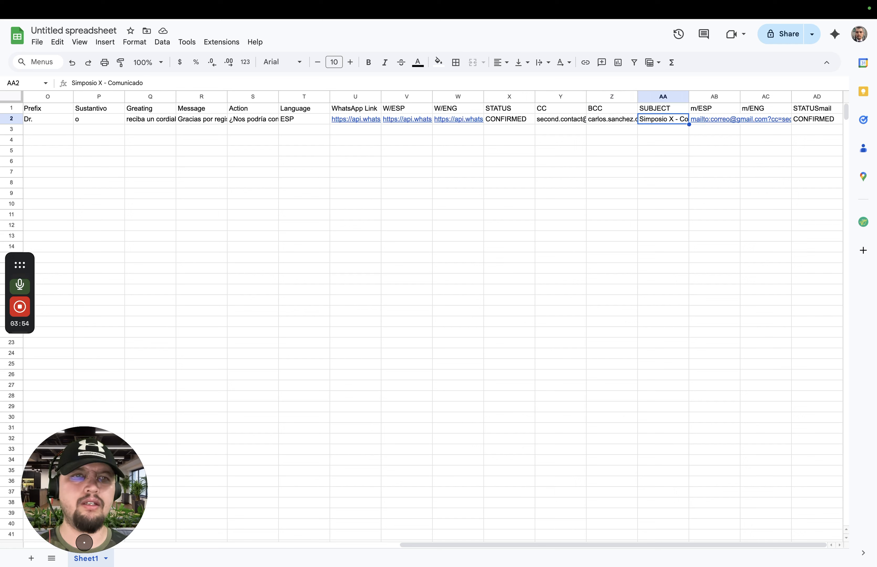
{"action": "key", "text": "Left"}
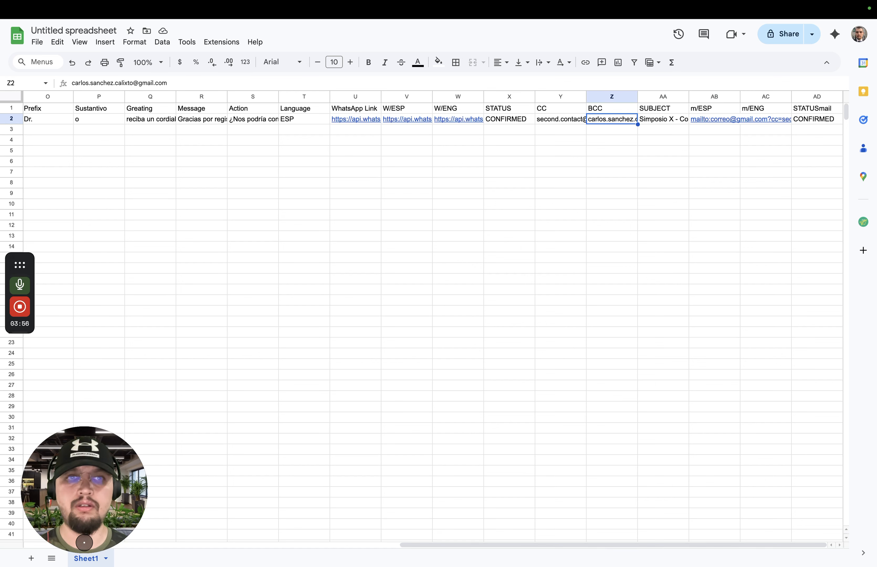
{"action": "key", "text": "Right"}
{"action": "key", "text": "Right"}
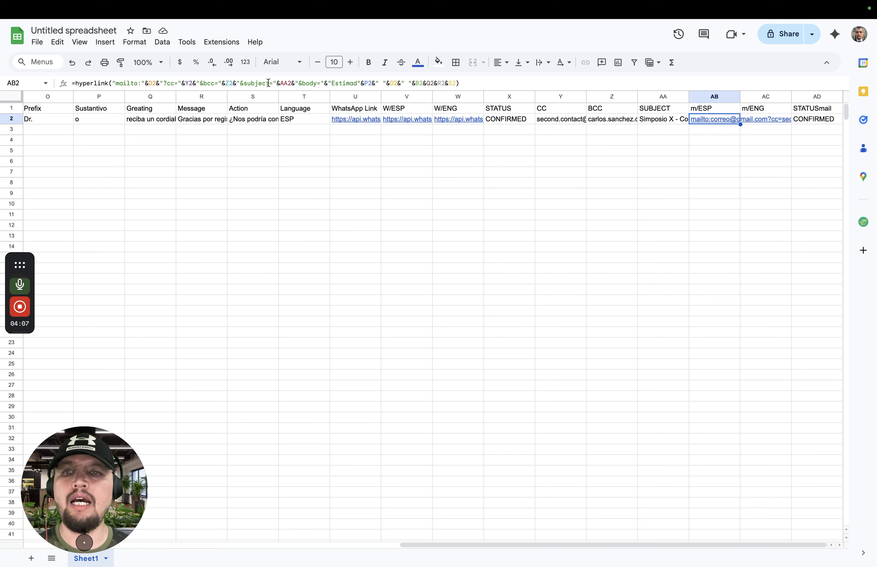
{"action": "left_click", "coordinate": [462, 83]}
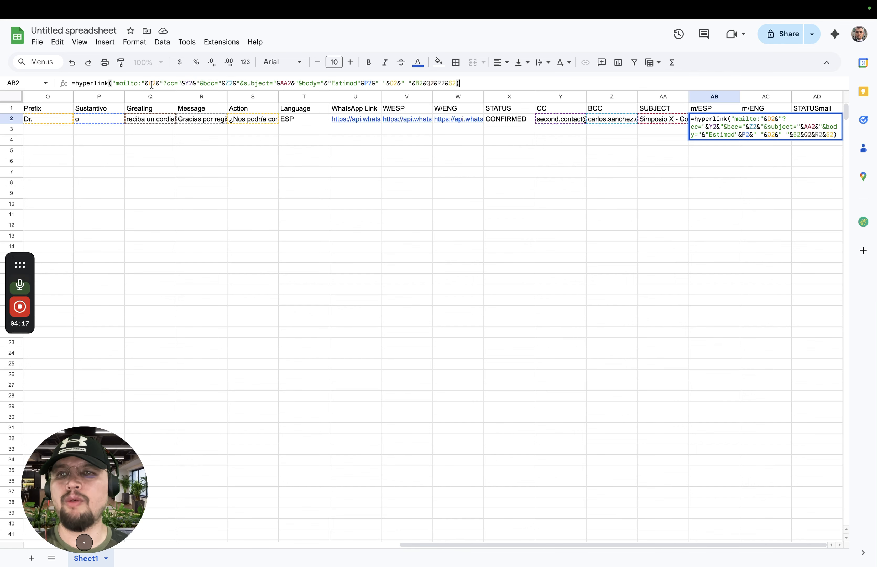
Examine the cells referenced by the m/ESP mailto formula, from Name and Email through SUBJECT, and leave the formula unchanged
{"action": "scroll", "coordinate": [206, 146], "scroll_direction": "left", "scroll_amount": 10}
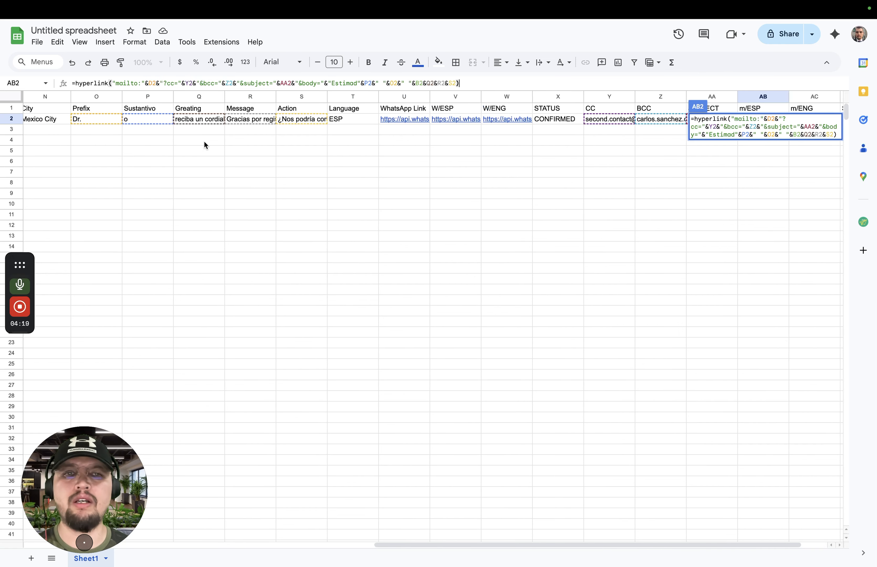
{"action": "scroll", "coordinate": [204, 140], "scroll_direction": "left", "scroll_amount": 3}
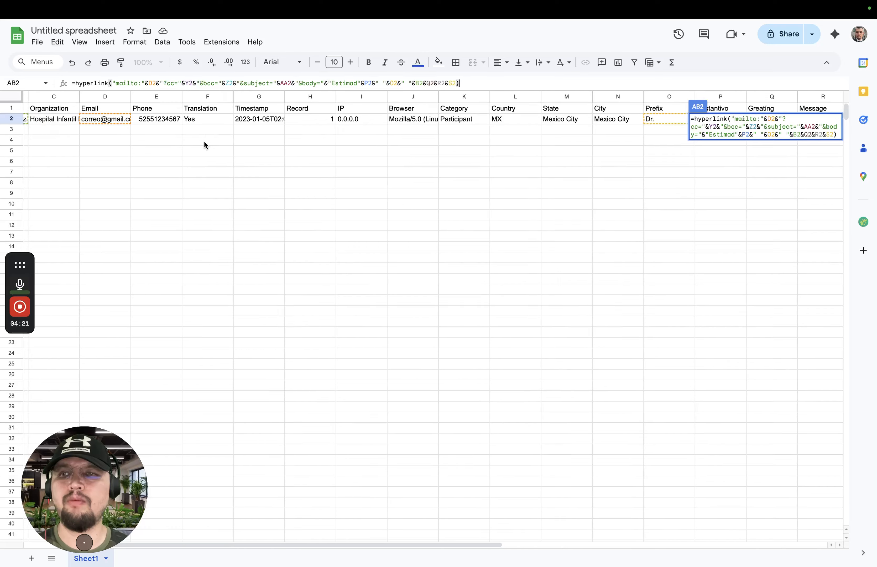
{"action": "scroll", "coordinate": [120, 132], "scroll_direction": "left", "scroll_amount": 2}
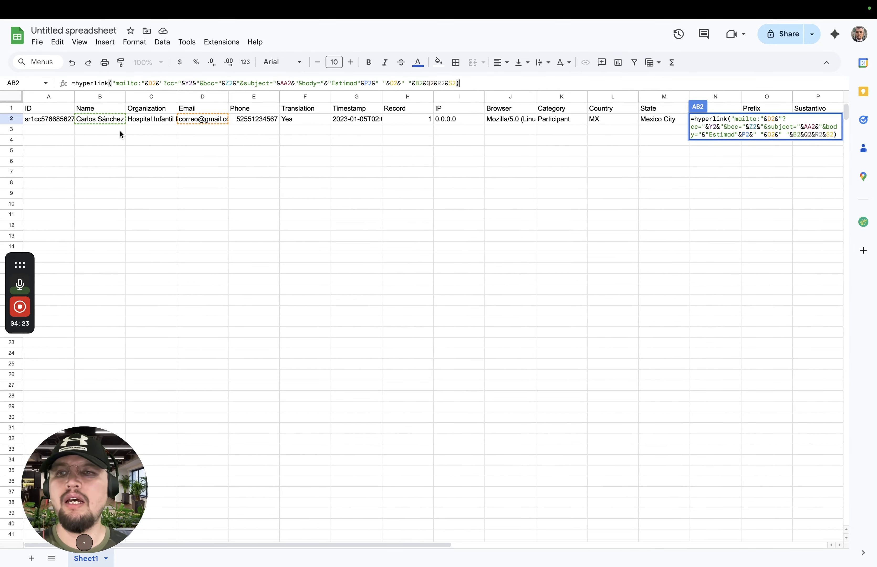
{"action": "scroll", "coordinate": [303, 135], "scroll_direction": "right", "scroll_amount": 10}
{"action": "scroll", "coordinate": [302, 135], "scroll_direction": "right", "scroll_amount": 4}
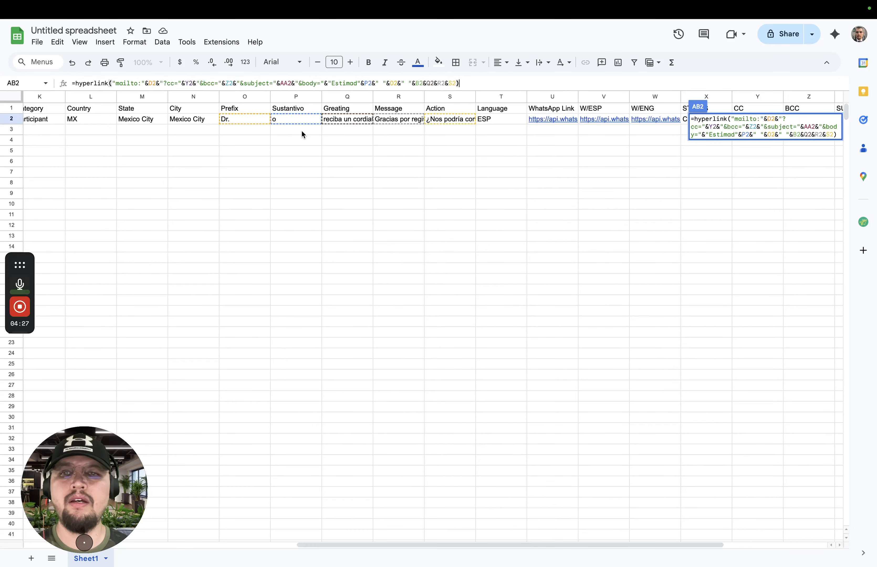
{"action": "scroll", "coordinate": [319, 124], "scroll_direction": "right", "scroll_amount": 2}
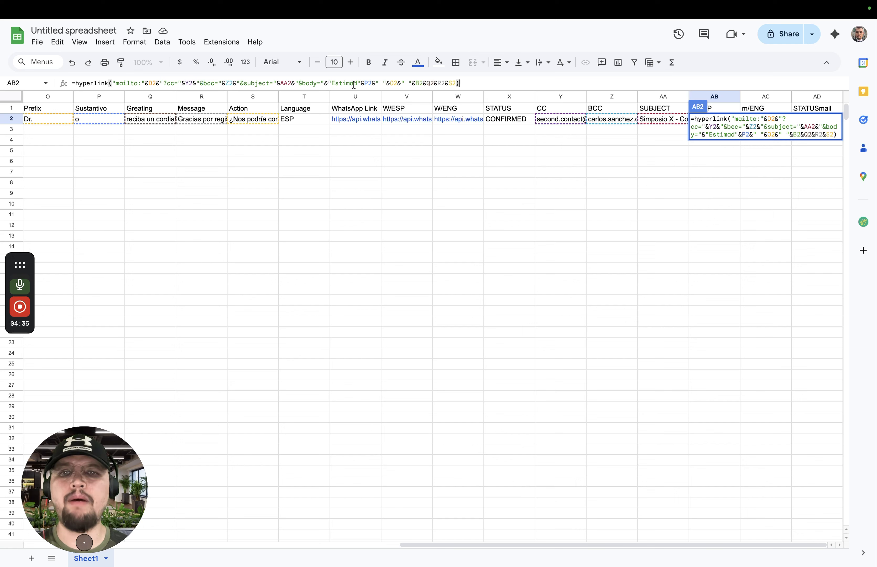
{"action": "mouse_move", "coordinate": [382, 116]}
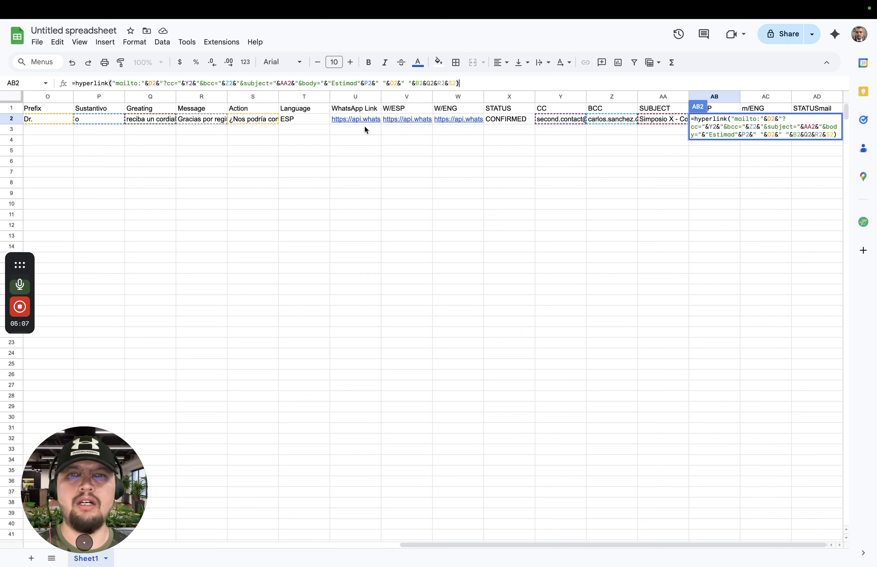
{"action": "key", "text": "Escape"}
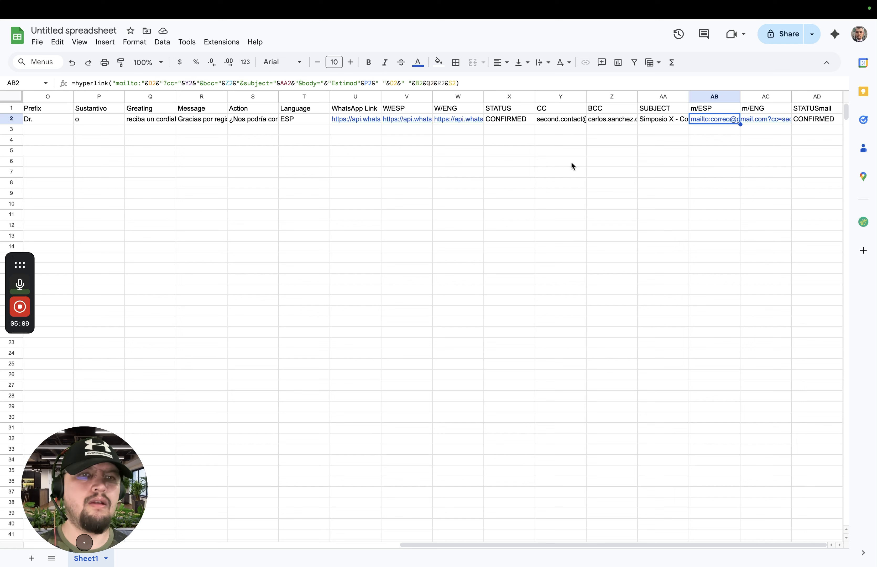
Open the email draft from the m/ESP link in AB2 and check its To, Cc and Bcc fields
{"action": "mouse_move", "coordinate": [715, 118]}
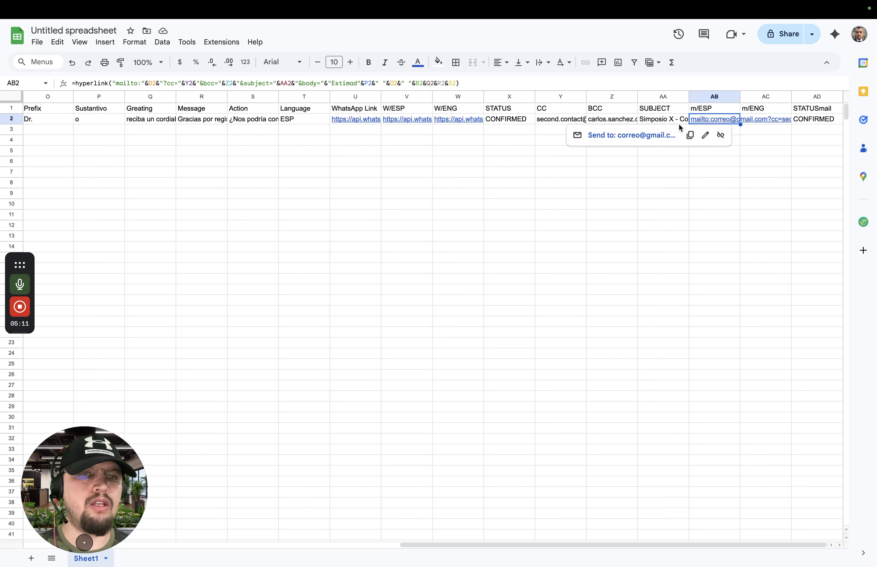
{"action": "mouse_move", "coordinate": [628, 141]}
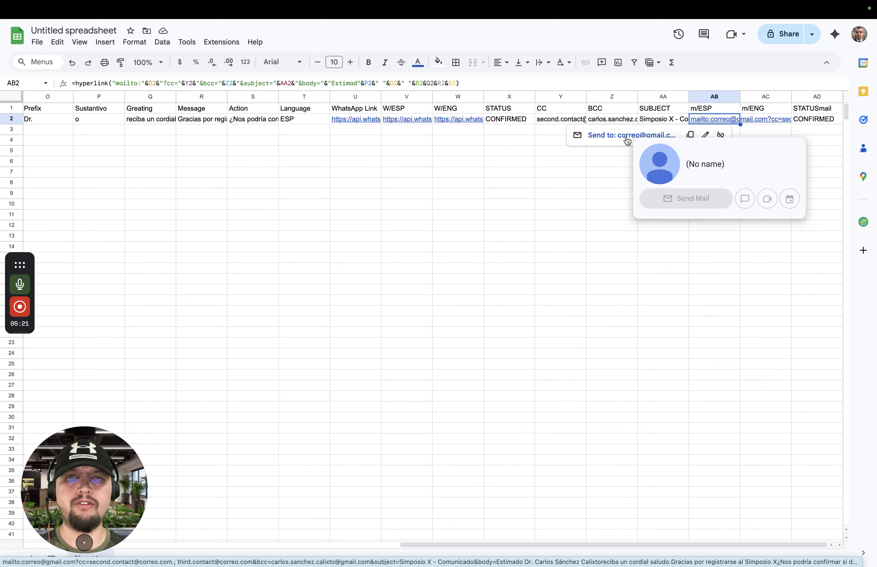
{"action": "left_click", "coordinate": [627, 137]}
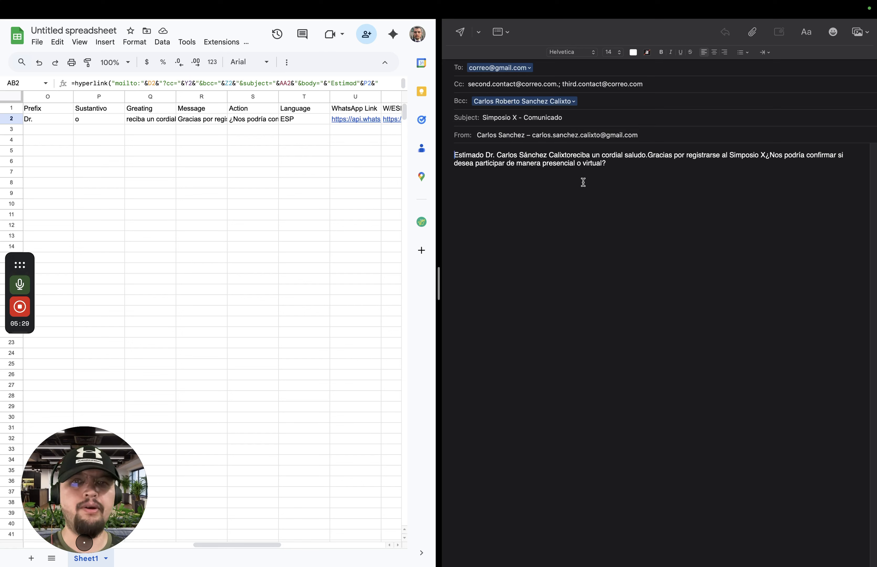
{"action": "left_click", "coordinate": [525, 67]}
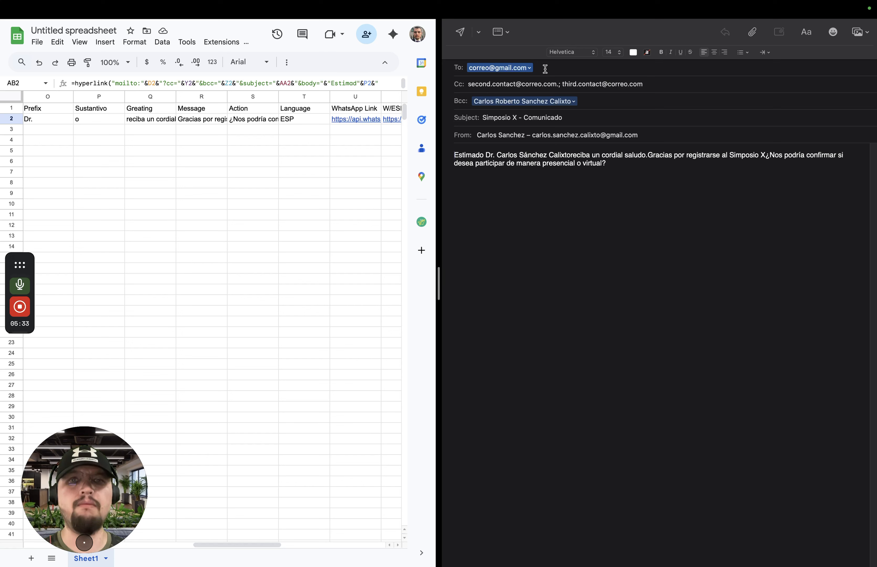
{"action": "left_click", "coordinate": [520, 84]}
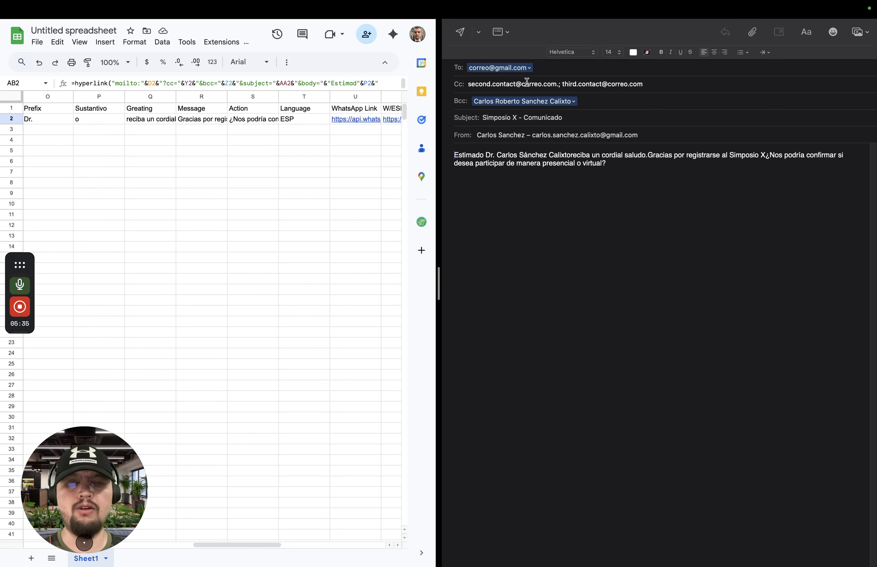
{"action": "left_click", "coordinate": [575, 99]}
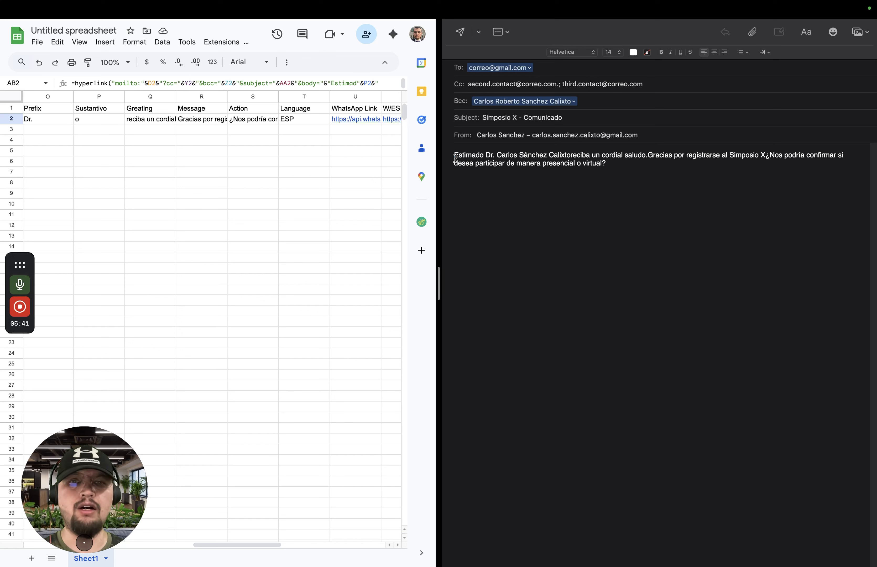
Highlight the recipient's name in the email body and insert spaces after it and before "¿Nos podría confirmar"
{"action": "left_click_drag", "start_coordinate": [488, 155], "coordinate": [572, 153]}
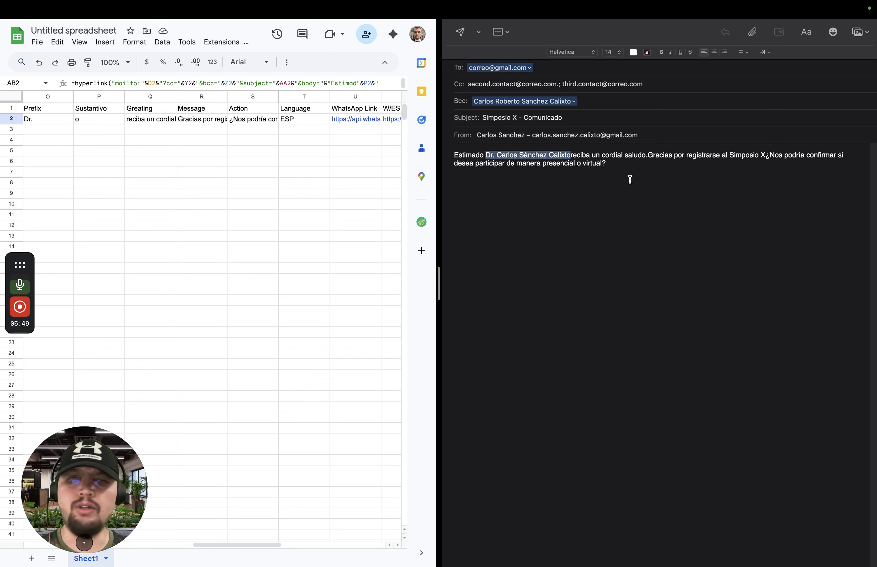
{"action": "left_click", "coordinate": [577, 155]}
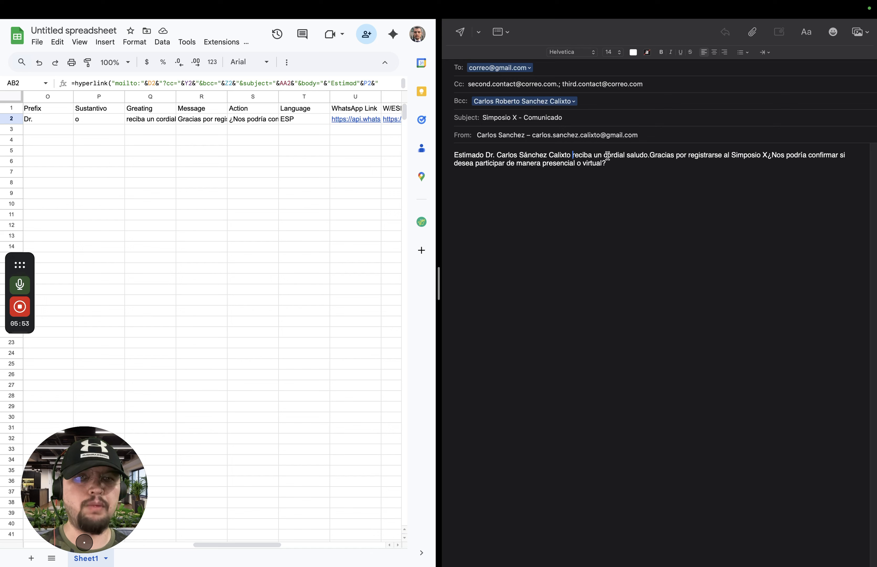
{"action": "left_click", "coordinate": [769, 156]}
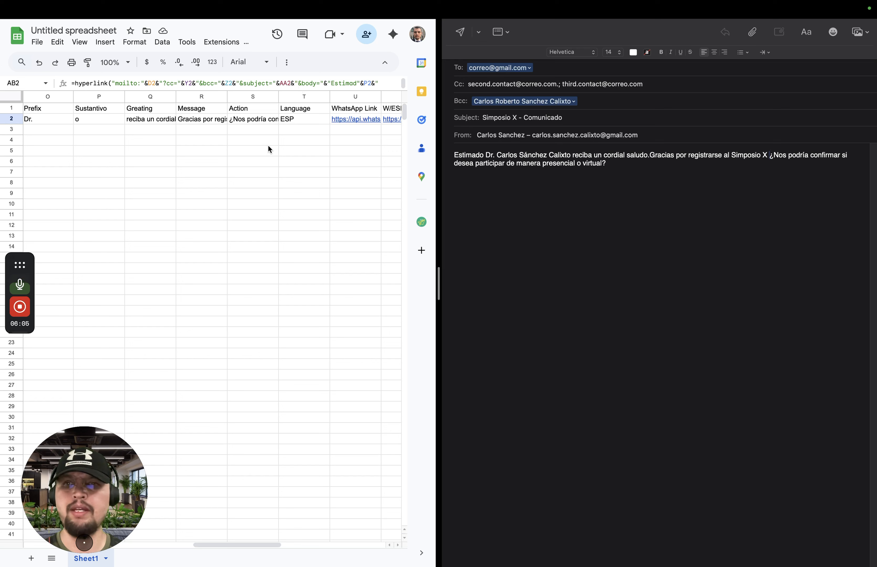
Close the email draft without saving it and return to the spreadsheet
{"action": "mouse_move", "coordinate": [82, 4]}
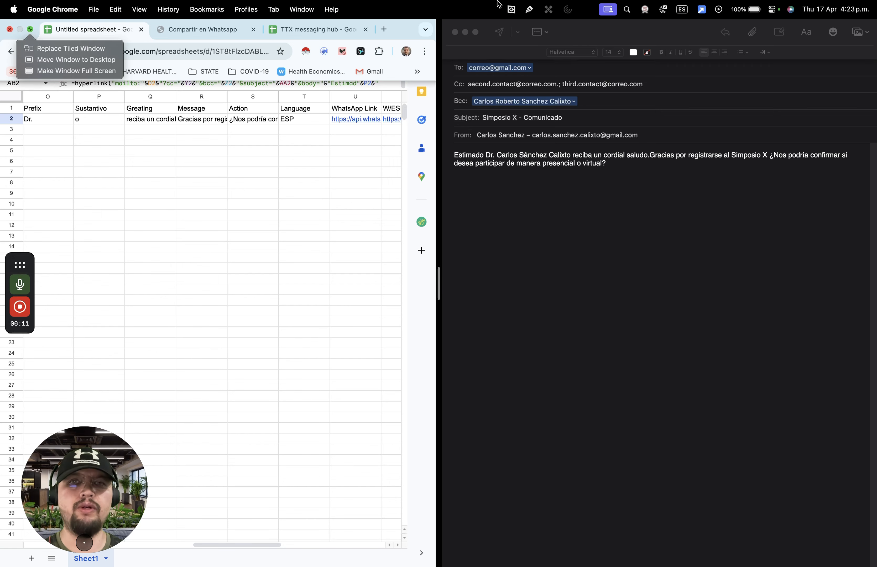
{"action": "left_click", "coordinate": [456, 33]}
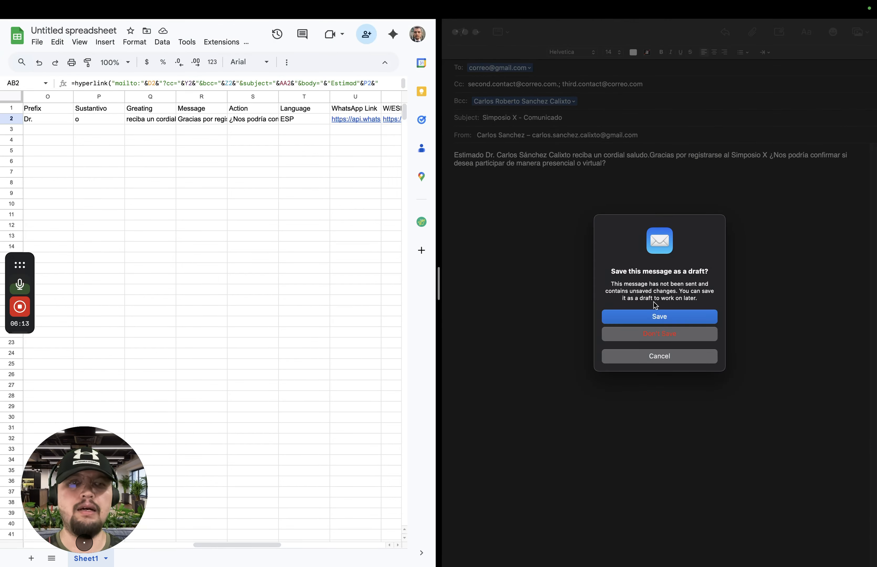
{"action": "left_click", "coordinate": [669, 335]}
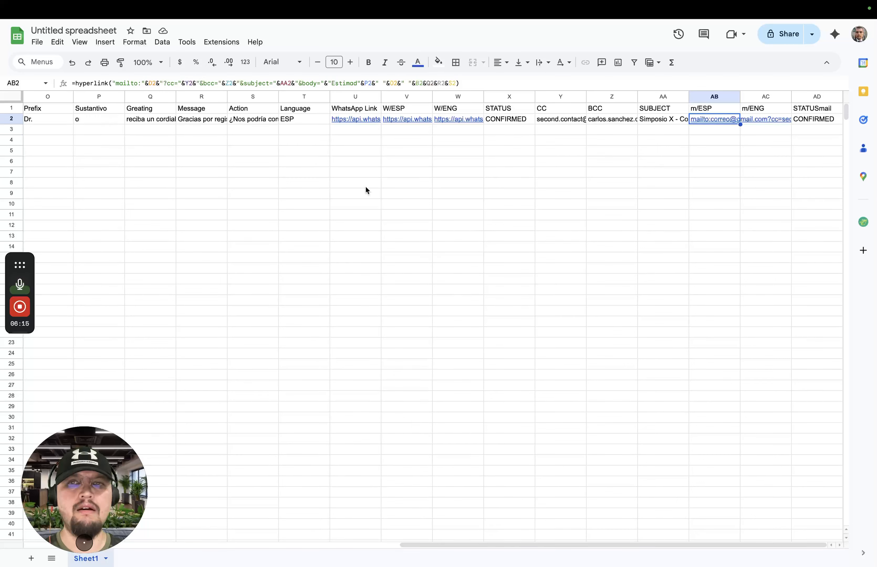
Switch to the TTX messaging hub spreadsheet and open its Apps Script code
{"action": "mouse_move", "coordinate": [284, 4]}
{"action": "left_click", "coordinate": [351, 32]}
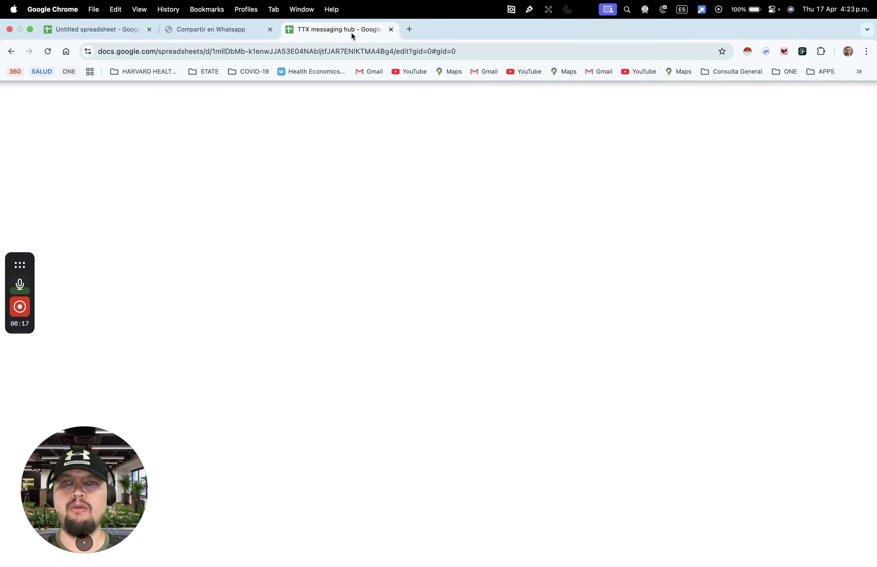
{"action": "left_click", "coordinate": [220, 42]}
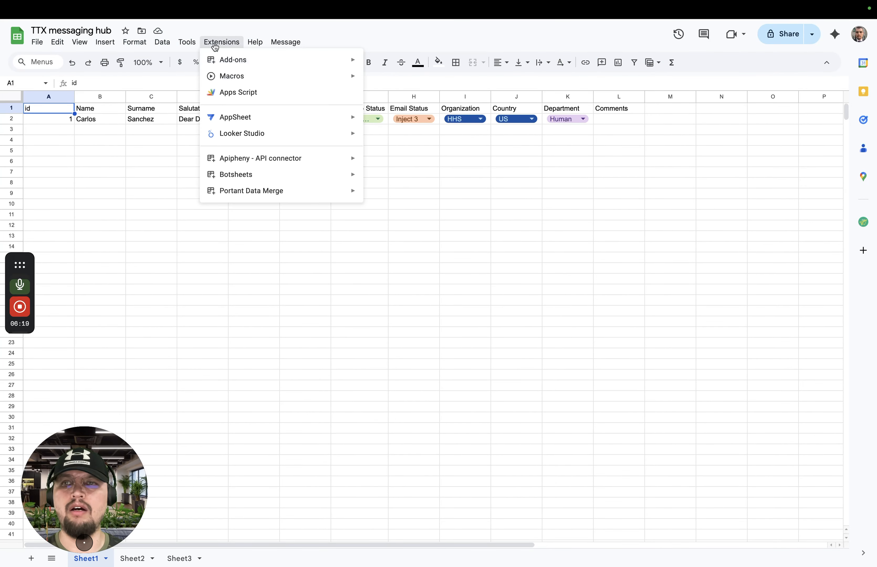
{"action": "left_click", "coordinate": [249, 97]}
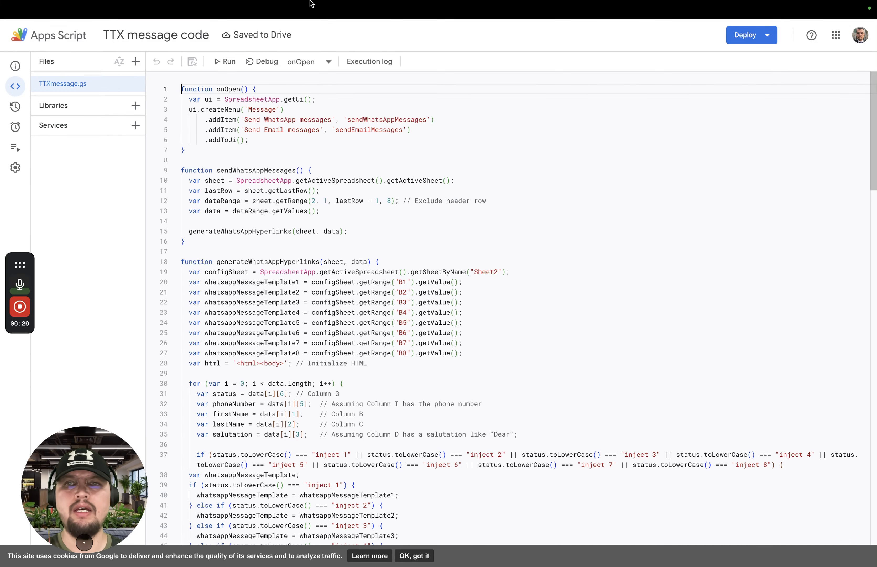
Return to the TTX messaging hub sheet and review its custom Message commands and the contact's name in row 2
{"action": "mouse_move", "coordinate": [312, 4]}
{"action": "left_click", "coordinate": [313, 31]}
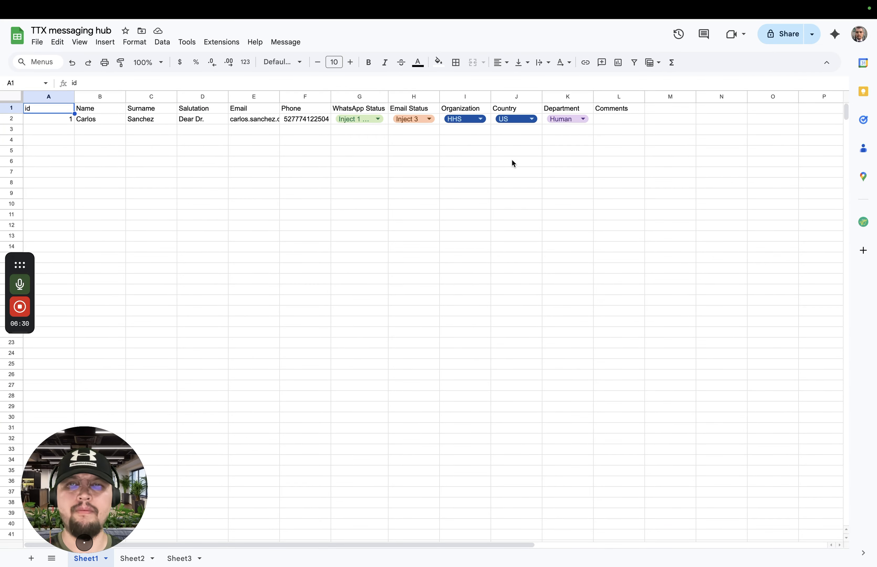
{"action": "left_click", "coordinate": [291, 49]}
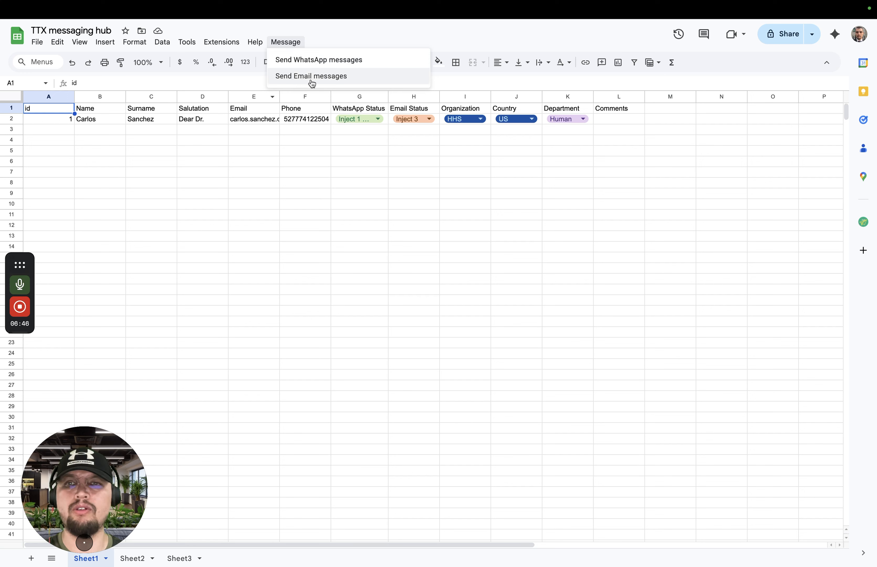
{"action": "left_click", "coordinate": [291, 149]}
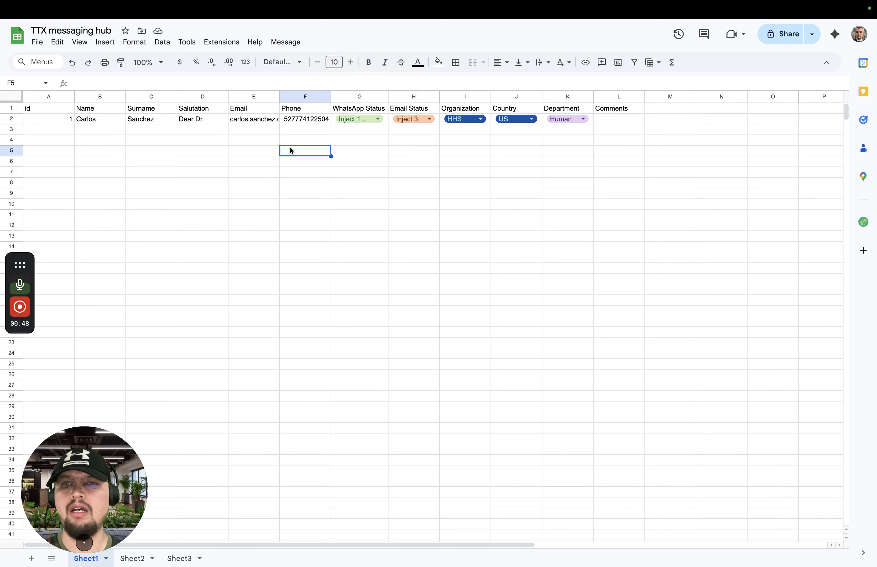
{"action": "left_click", "coordinate": [100, 120]}
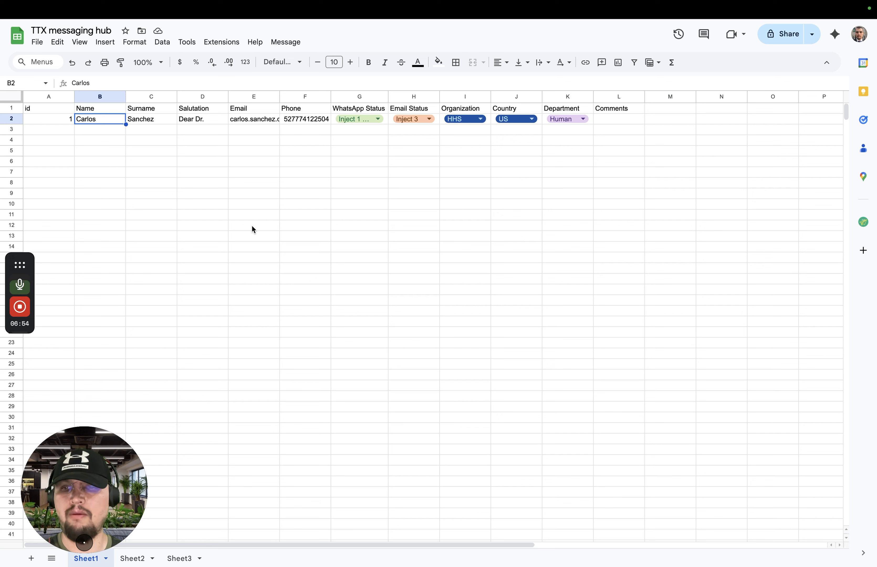
Set the contact's WhatsApp Status in G2 to Inject 1 and review the custom commands for sending WhatsApp and email messages
{"action": "left_click", "coordinate": [379, 120]}
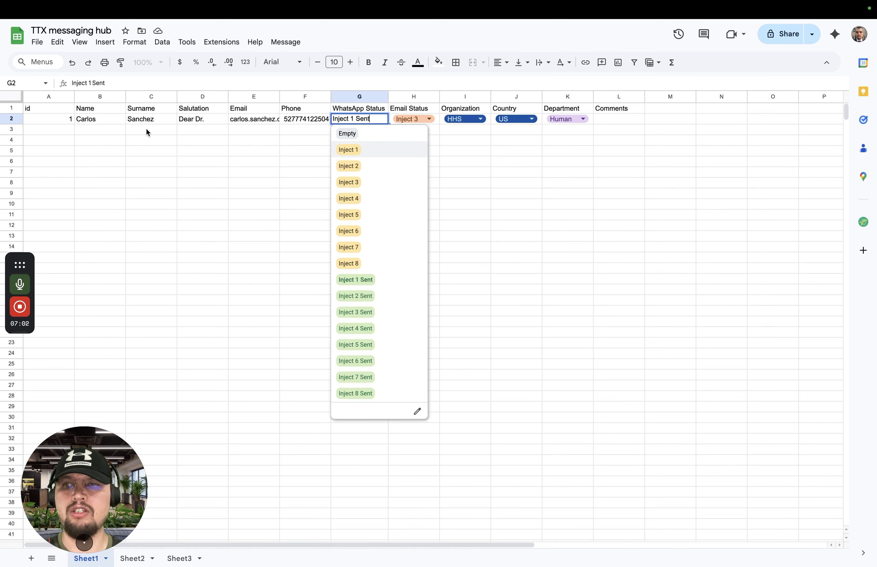
{"action": "left_click", "coordinate": [364, 151]}
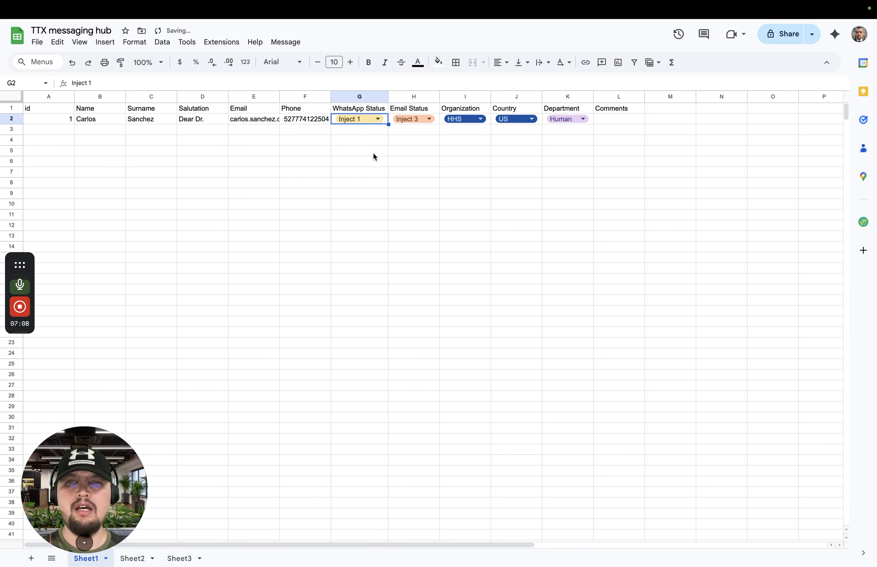
{"action": "left_click", "coordinate": [284, 43]}
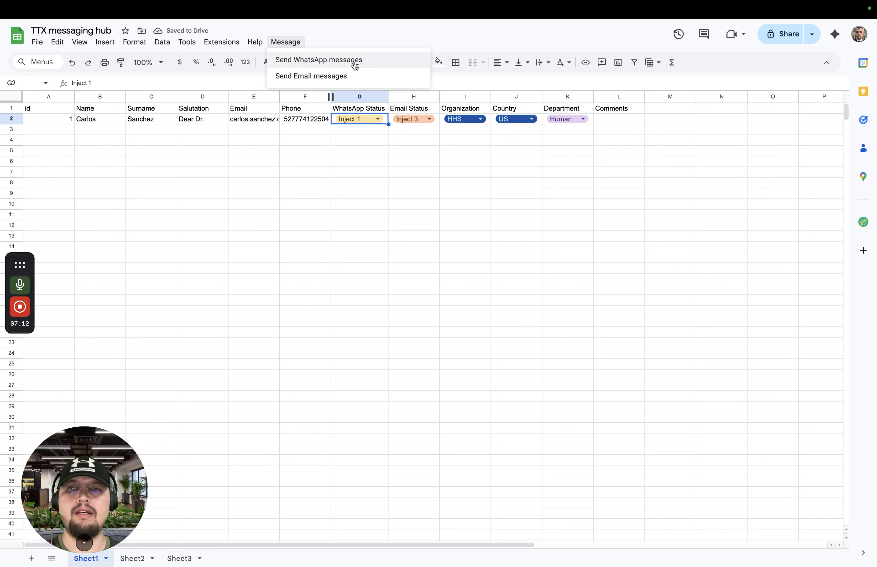
{"action": "left_click", "coordinate": [369, 136]}
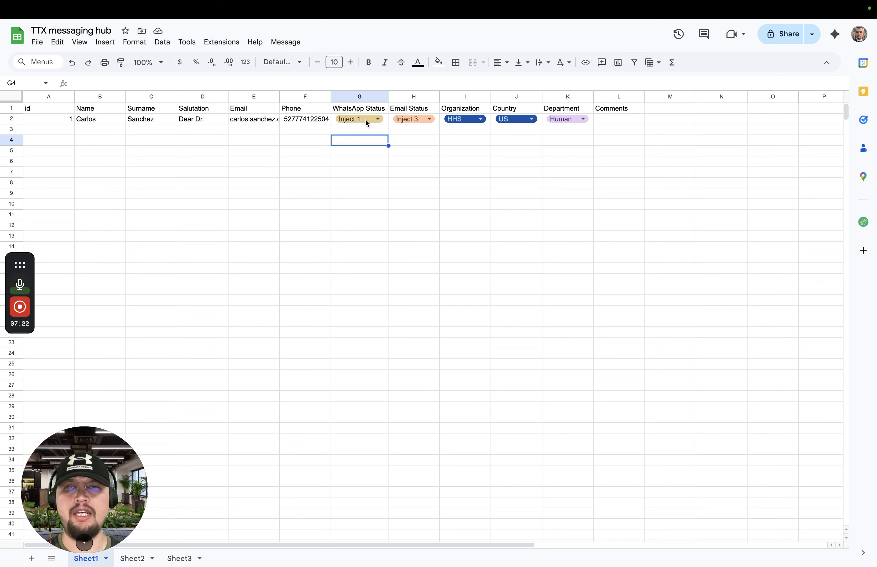
{"action": "left_click", "coordinate": [413, 119]}
{"action": "left_click", "coordinate": [336, 150]}
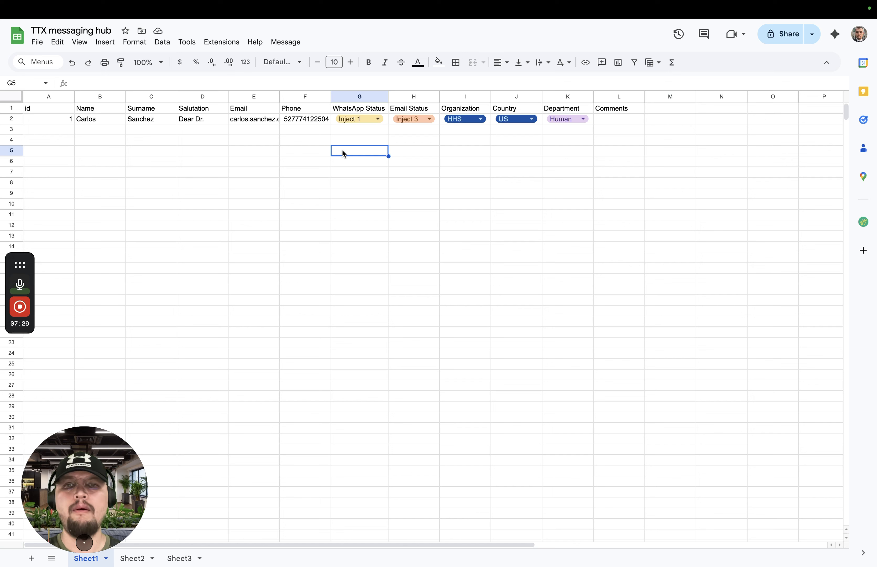
Switch the WhatsApp Status in G2 to Inject 1 Sent and back to Inject 1
{"action": "left_click", "coordinate": [380, 122]}
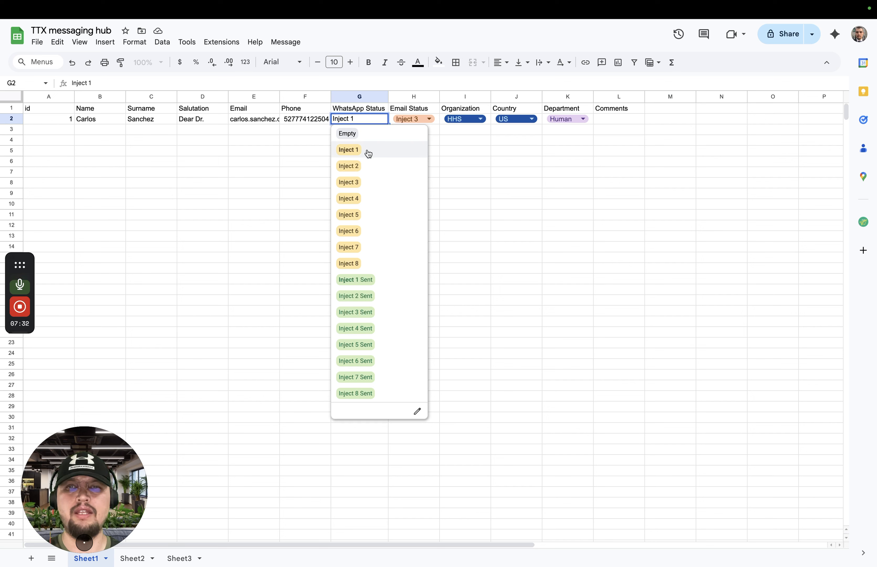
{"action": "left_click", "coordinate": [376, 279]}
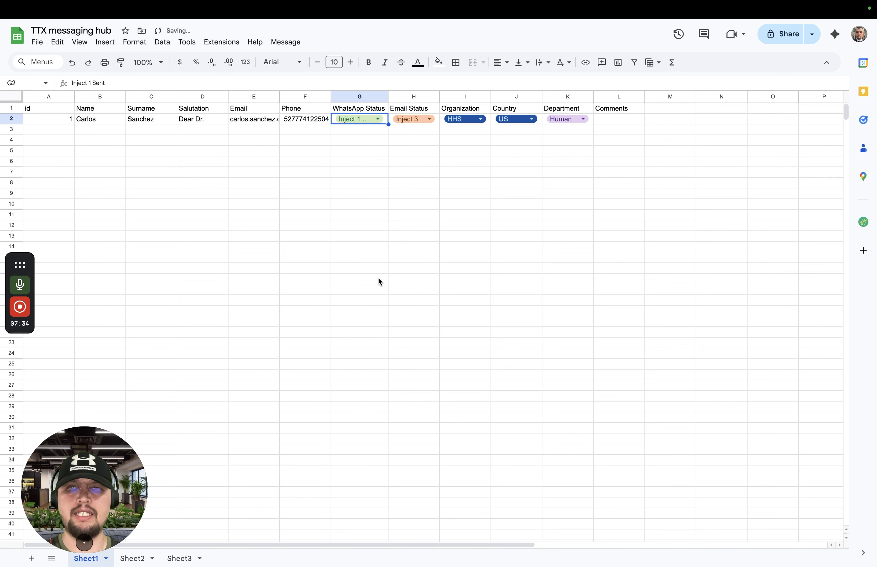
{"action": "left_click", "coordinate": [384, 121]}
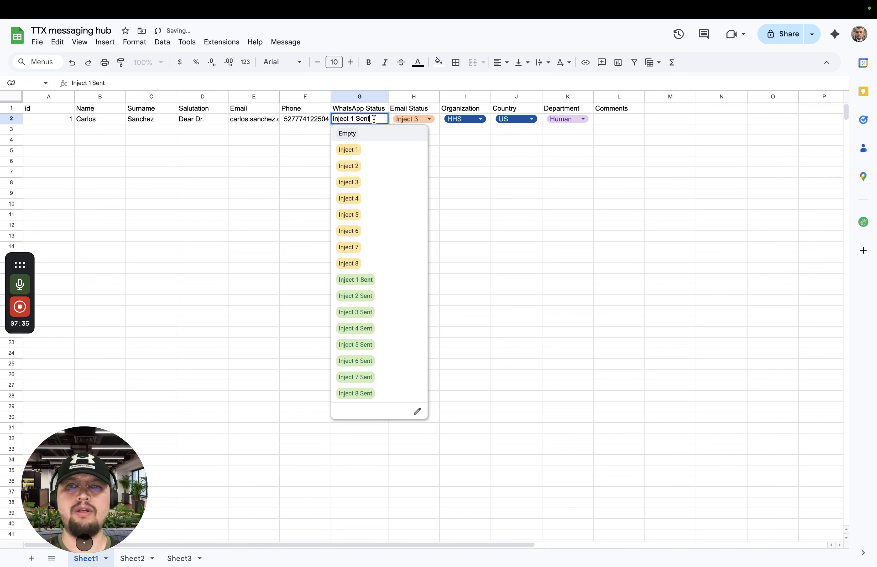
{"action": "left_click", "coordinate": [360, 150]}
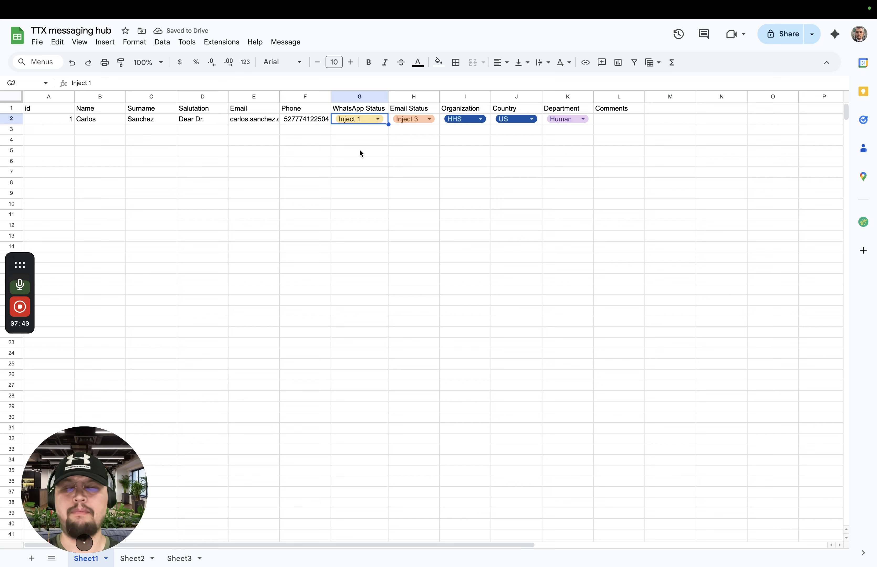
Run Send WhatsApp messages for the row 2 contact and preview the generated message in the browser without launching WhatsApp, closing the preview and link dialog
{"action": "left_click", "coordinate": [286, 42]}
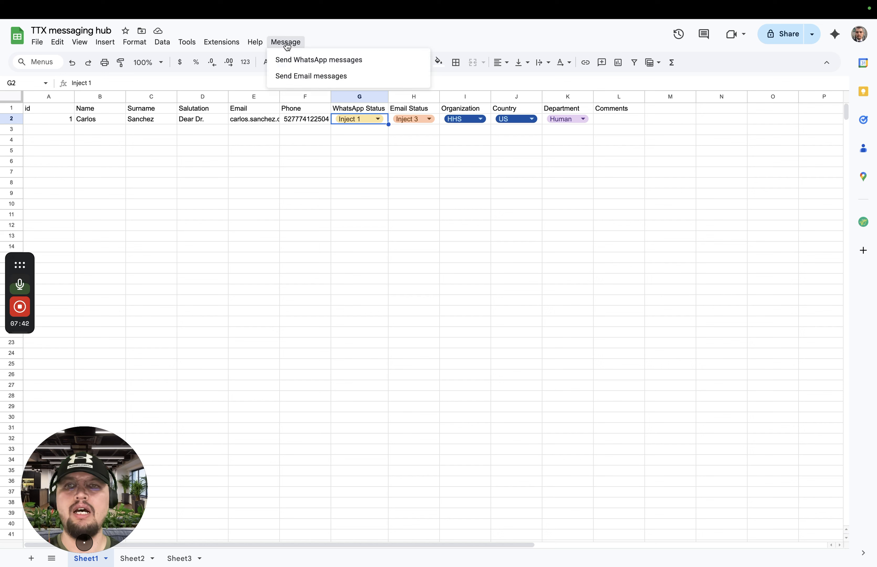
{"action": "left_click", "coordinate": [328, 64]}
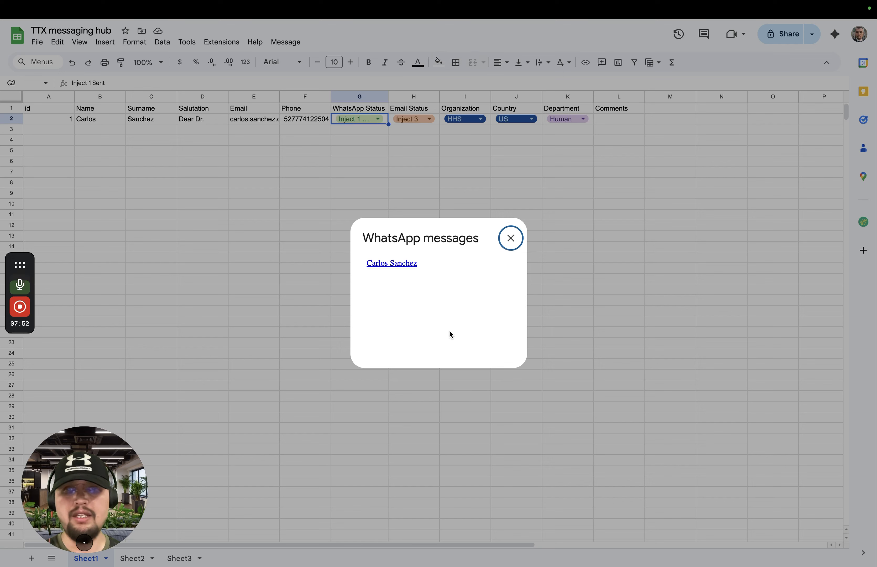
{"action": "left_click", "coordinate": [395, 264]}
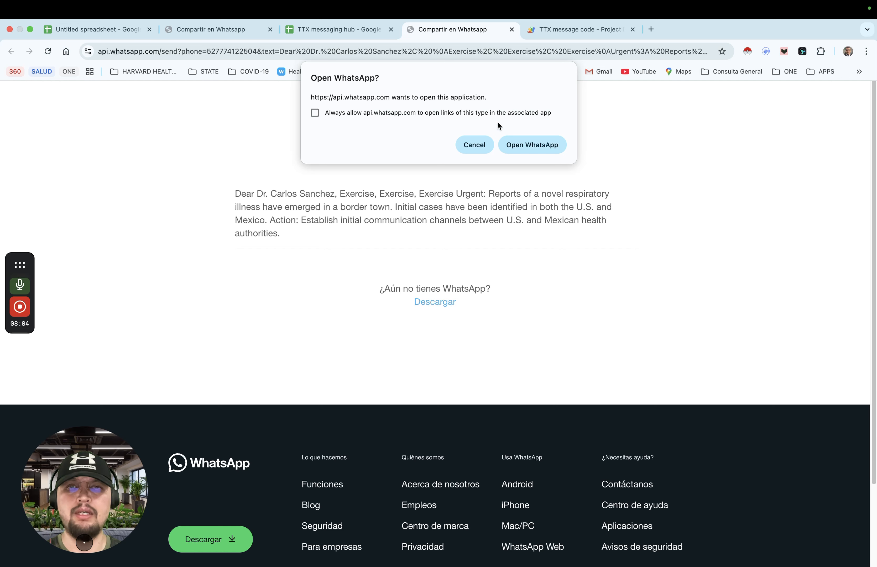
{"action": "left_click", "coordinate": [480, 145]}
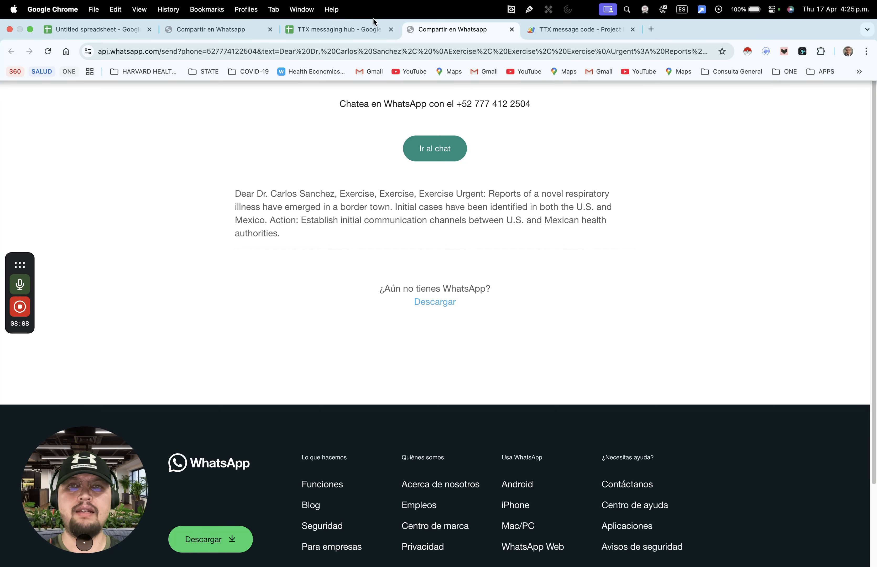
{"action": "left_click", "coordinate": [511, 29]}
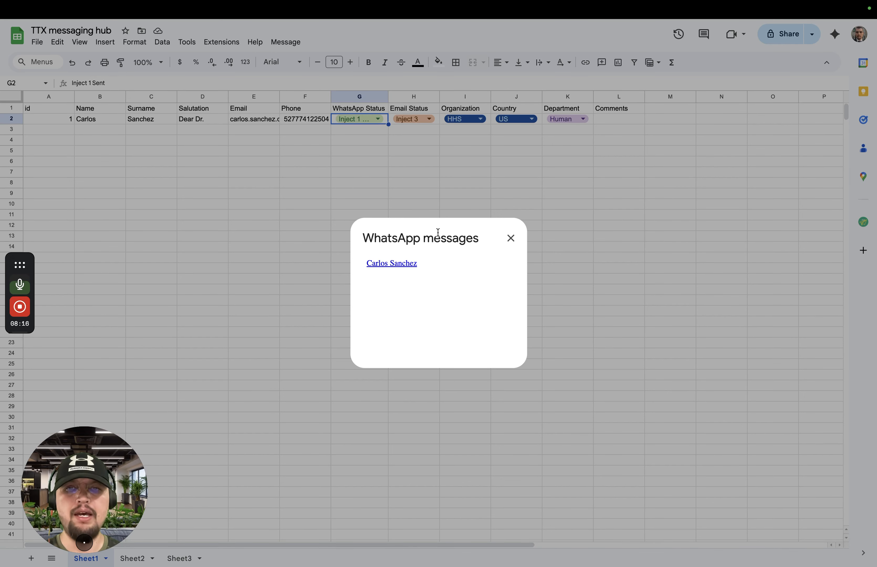
{"action": "left_click", "coordinate": [511, 239]}
Review the available Email Status options in H2 and WhatsApp Status options in G2 without changing either value
{"action": "left_click", "coordinate": [424, 119]}
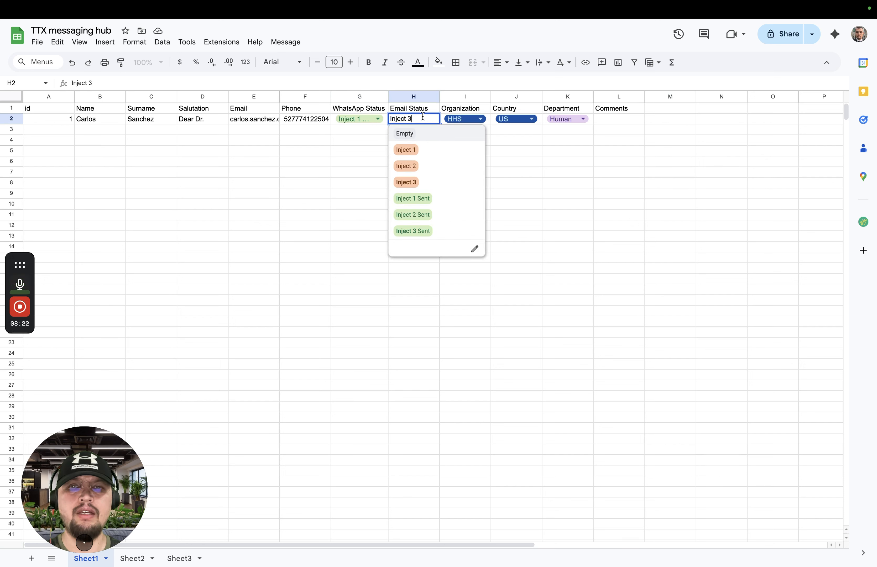
{"action": "left_click", "coordinate": [563, 174]}
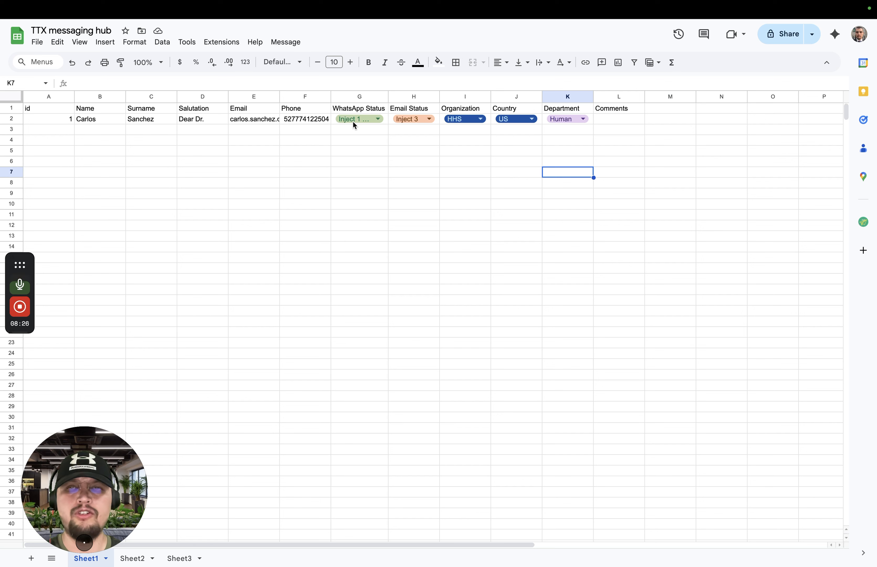
{"action": "left_click", "coordinate": [376, 119]}
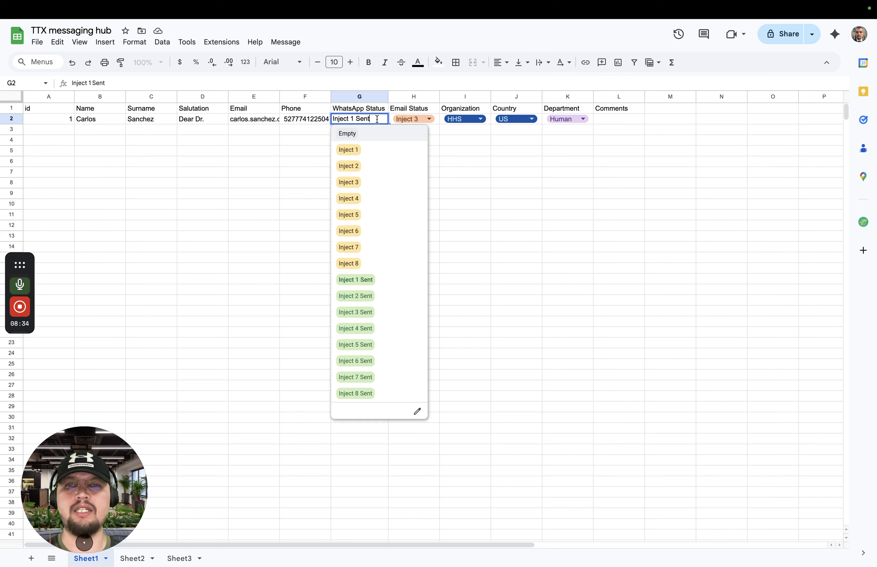
{"action": "left_click", "coordinate": [529, 170]}
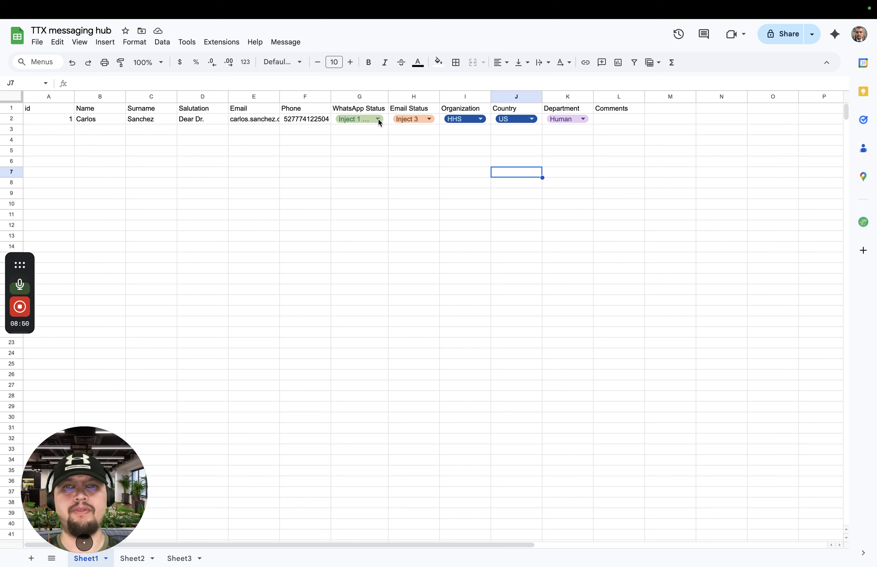
{"action": "left_click", "coordinate": [407, 153]}
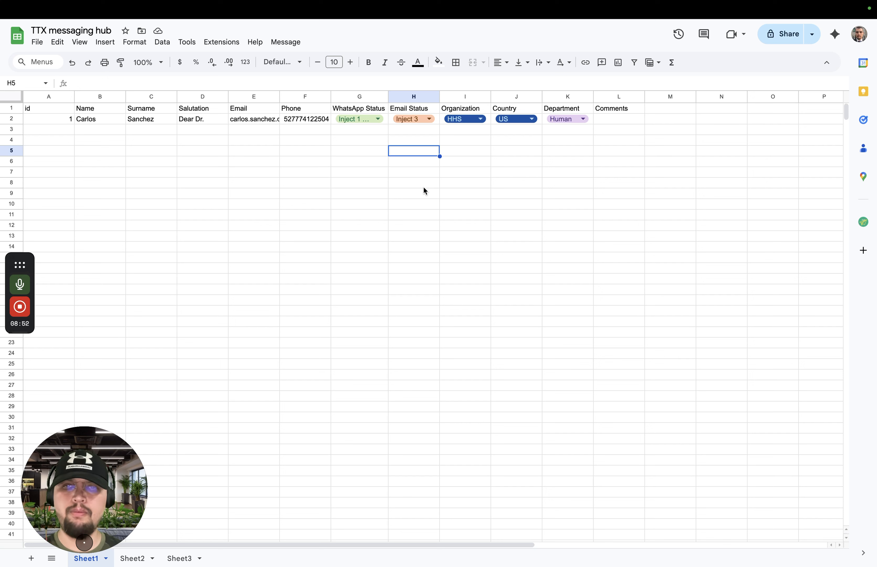
{"action": "left_click", "coordinate": [398, 208]}
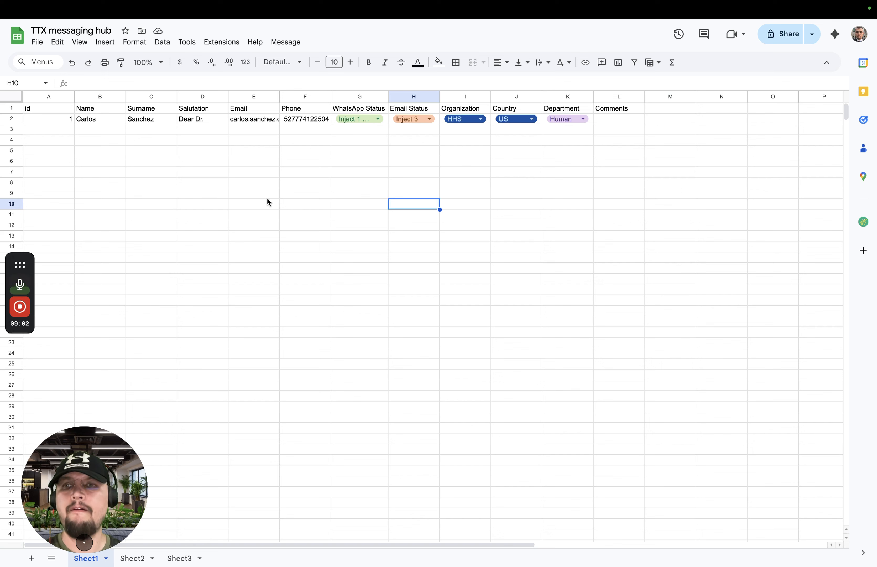
Close the remaining WhatsApp share page and open the m/ESP email link formula in AB2 of the untitled spreadsheet
{"action": "mouse_move", "coordinate": [282, 5]}
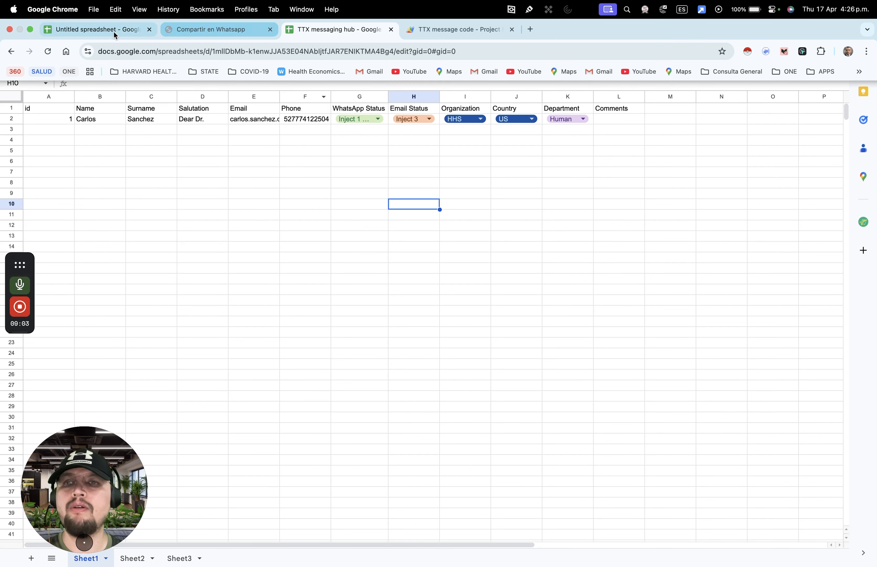
{"action": "left_click", "coordinate": [215, 34]}
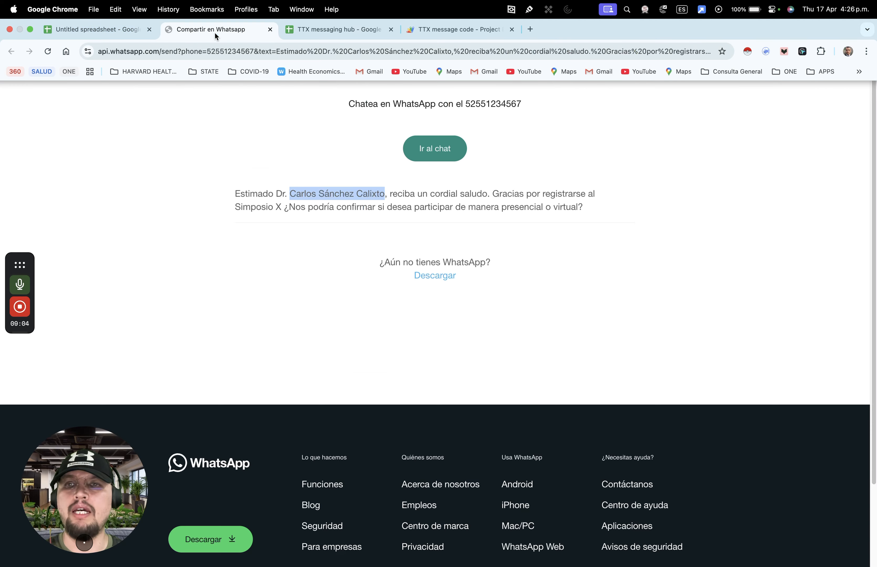
{"action": "left_click", "coordinate": [270, 30]}
{"action": "left_click", "coordinate": [109, 34]}
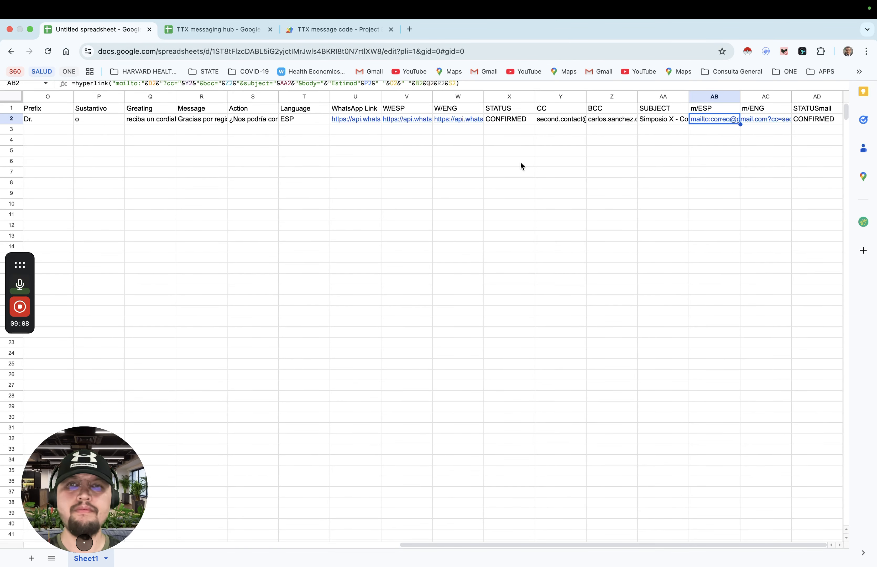
{"action": "left_click", "coordinate": [471, 83]}
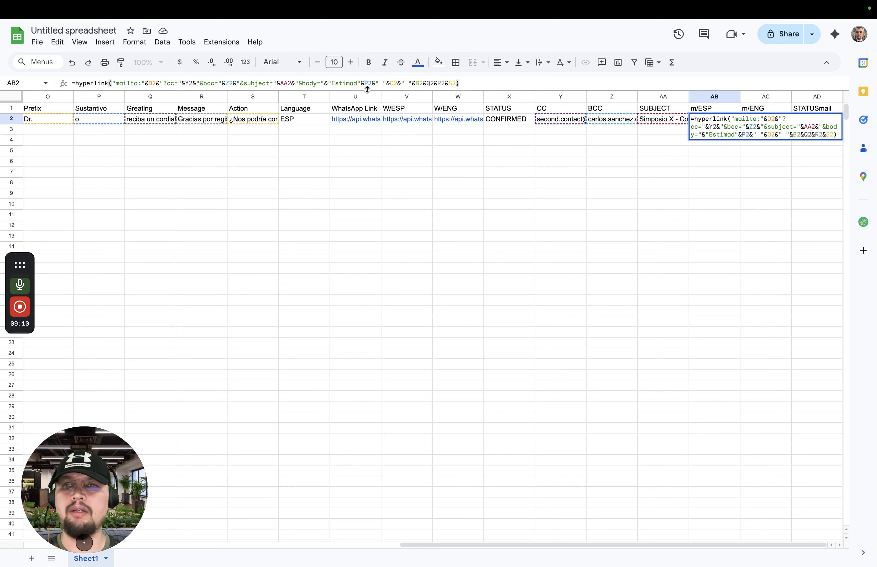